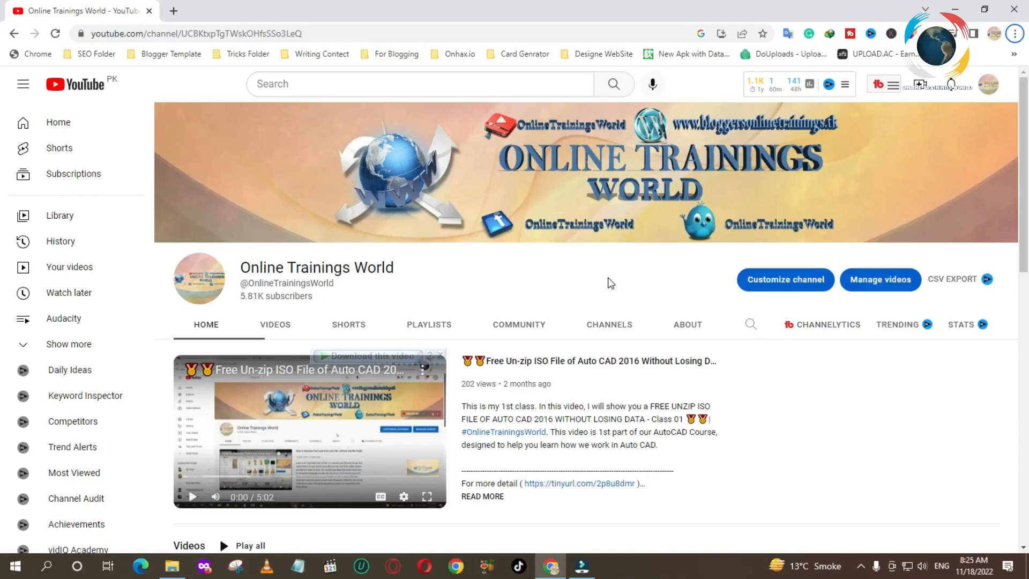
# Launch Audacity from the desktop and bring the audio file "Change Velu of Center Line" into it from File Explorer.
pyautogui.click(955, 9)
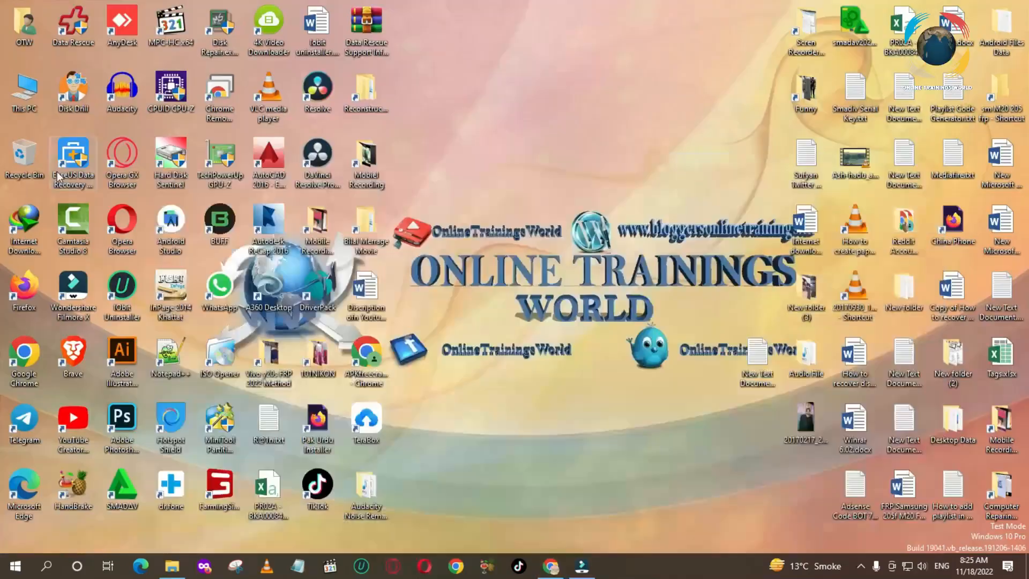
pyautogui.doubleClick(121, 91)
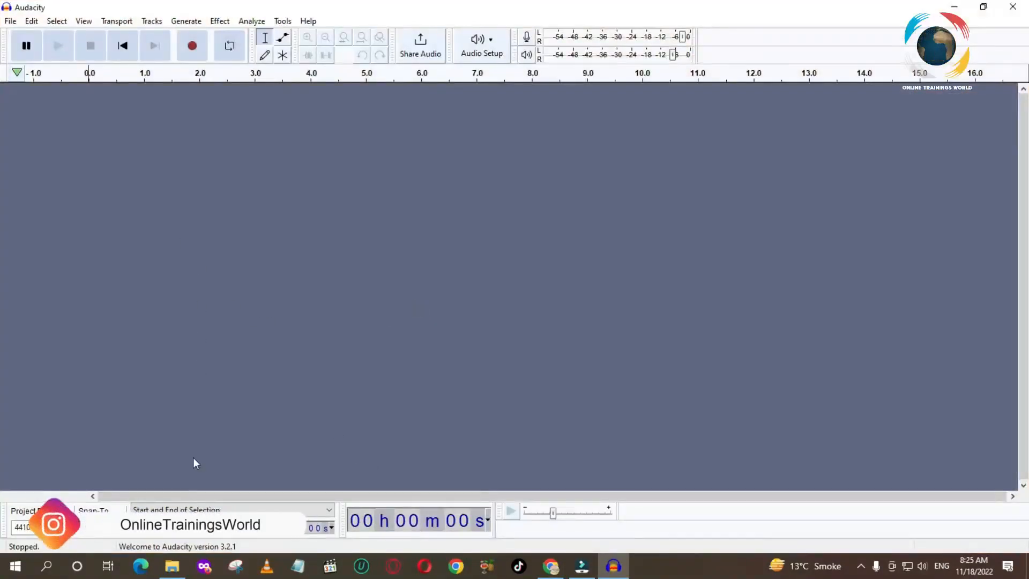
pyautogui.click(172, 569)
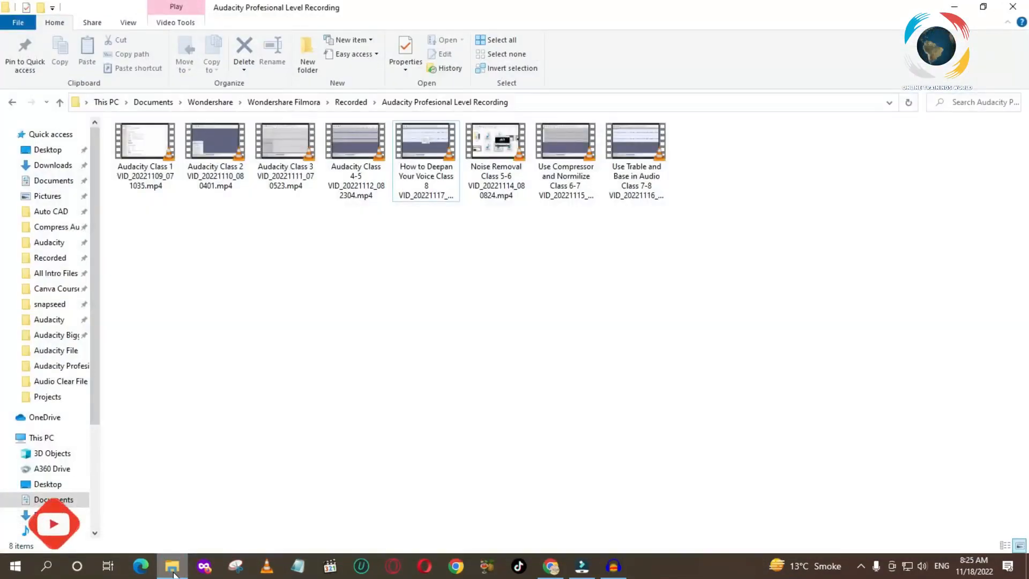
pyautogui.click(172, 569)
pyautogui.click(173, 569)
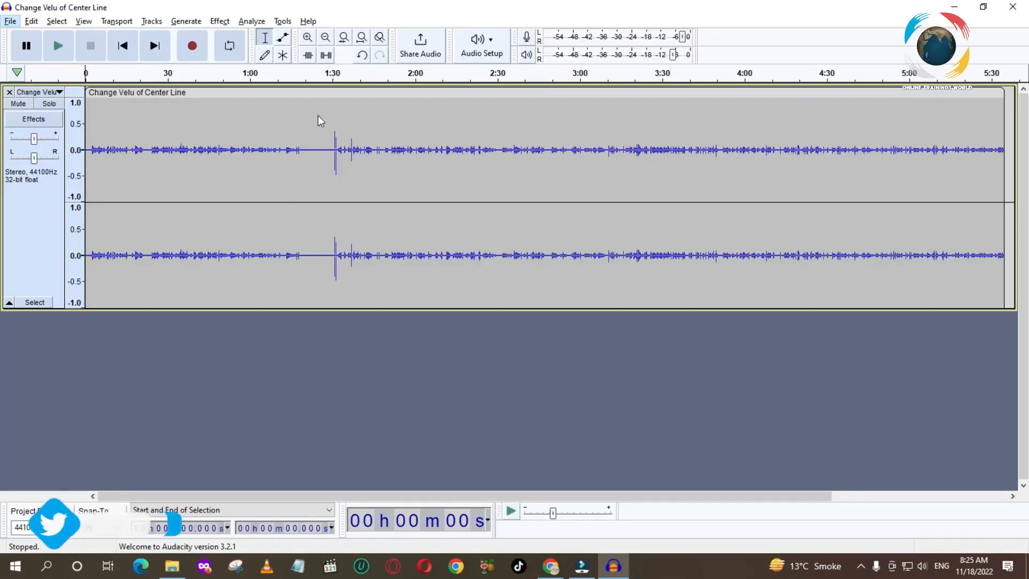
# Select the quiet stretch from about 1:20 to 1:28 and capture it as the noise profile for Noise Reduction.
pyautogui.moveTo(305, 161); pyautogui.dragTo(327, 161)
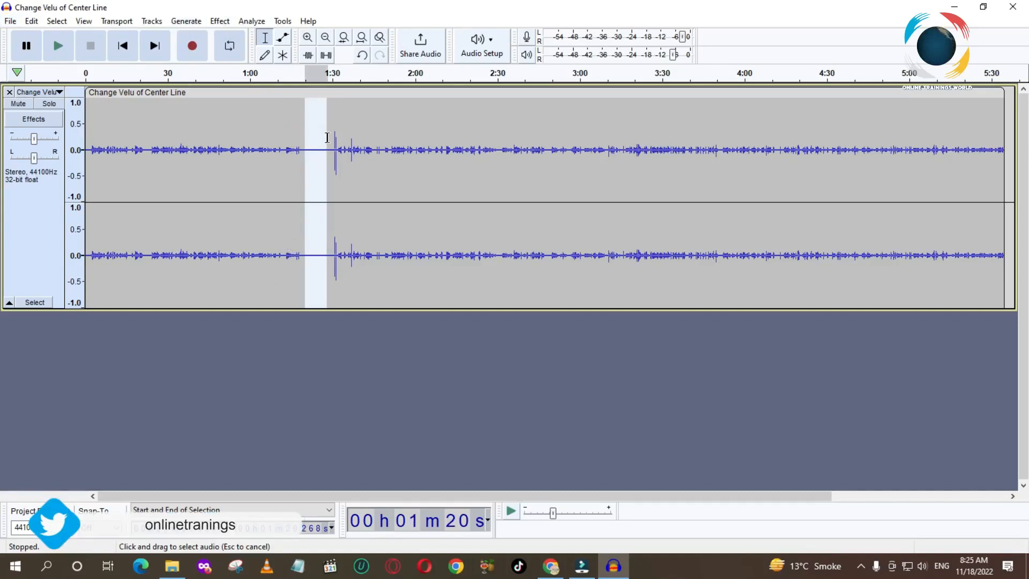
pyautogui.click(221, 24)
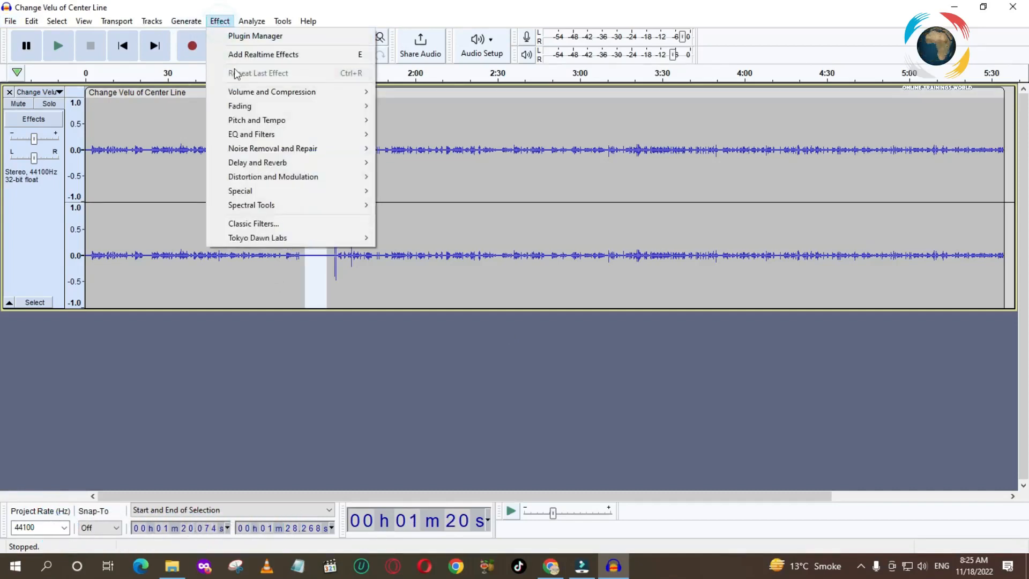
pyautogui.moveTo(253, 148)
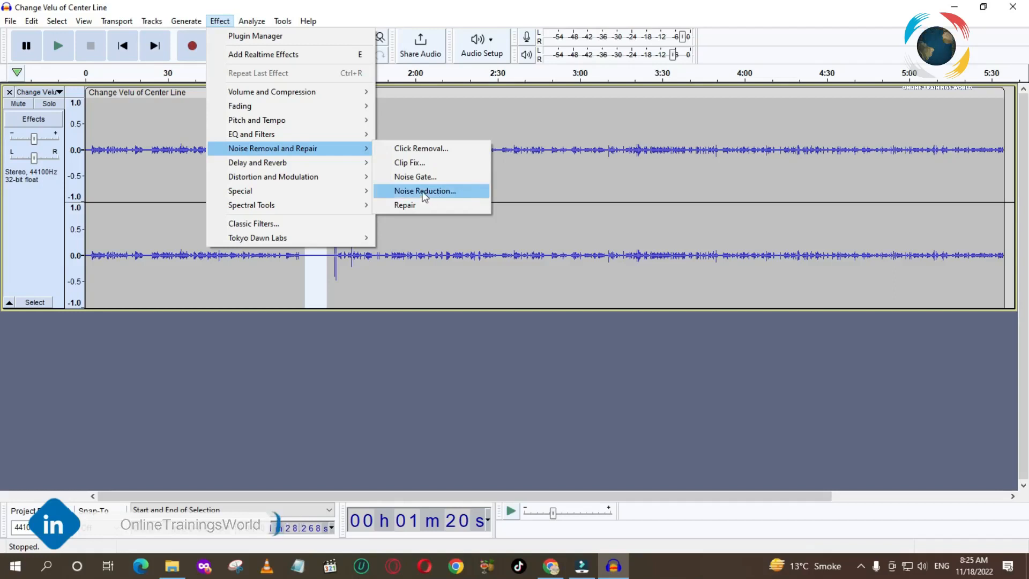
pyautogui.click(462, 191)
pyautogui.click(525, 217)
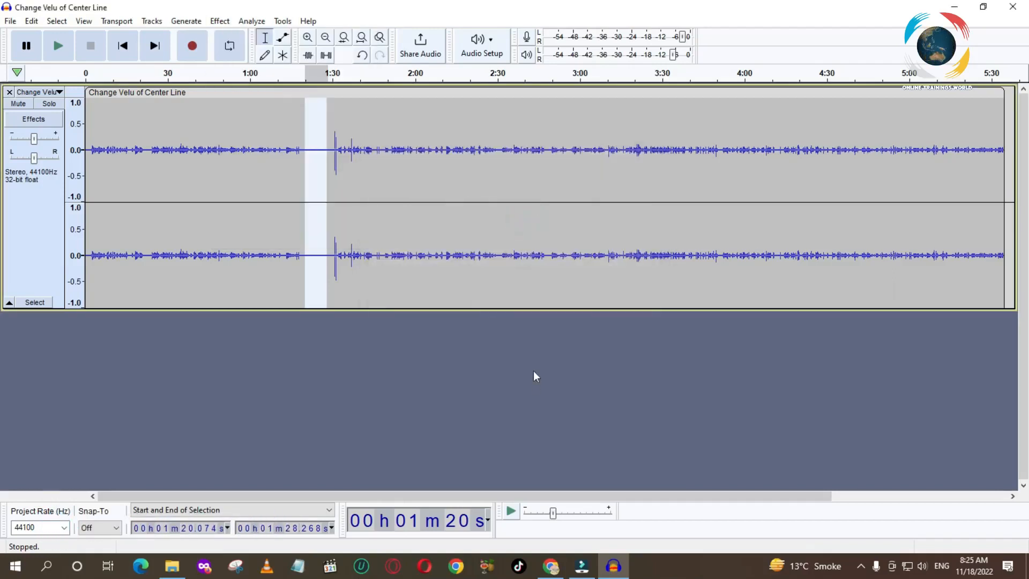
# Apply Noise Reduction to the selected quiet stretch with the existing settings.
pyautogui.click(220, 18)
pyautogui.moveTo(321, 148)
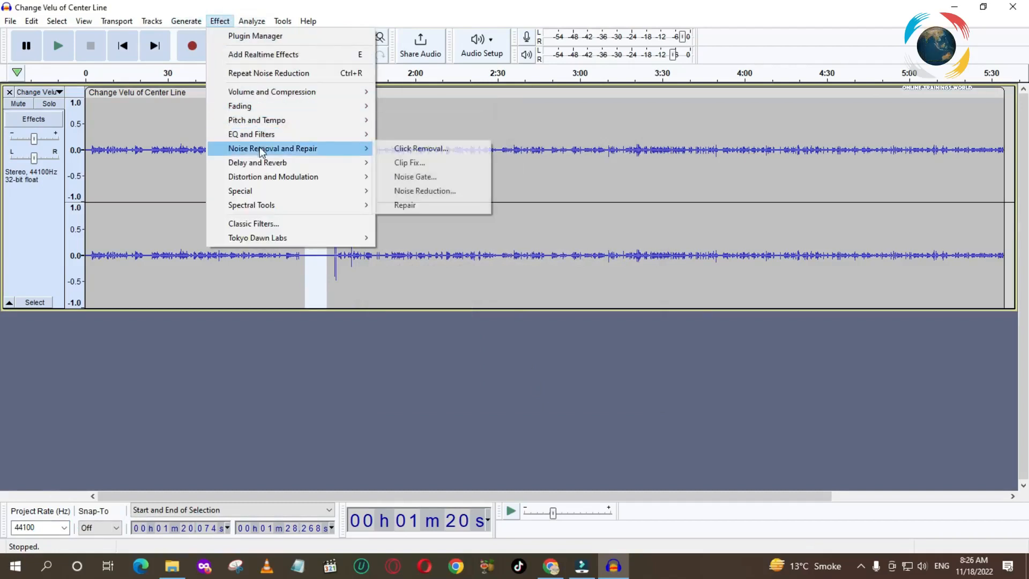
pyautogui.click(421, 190)
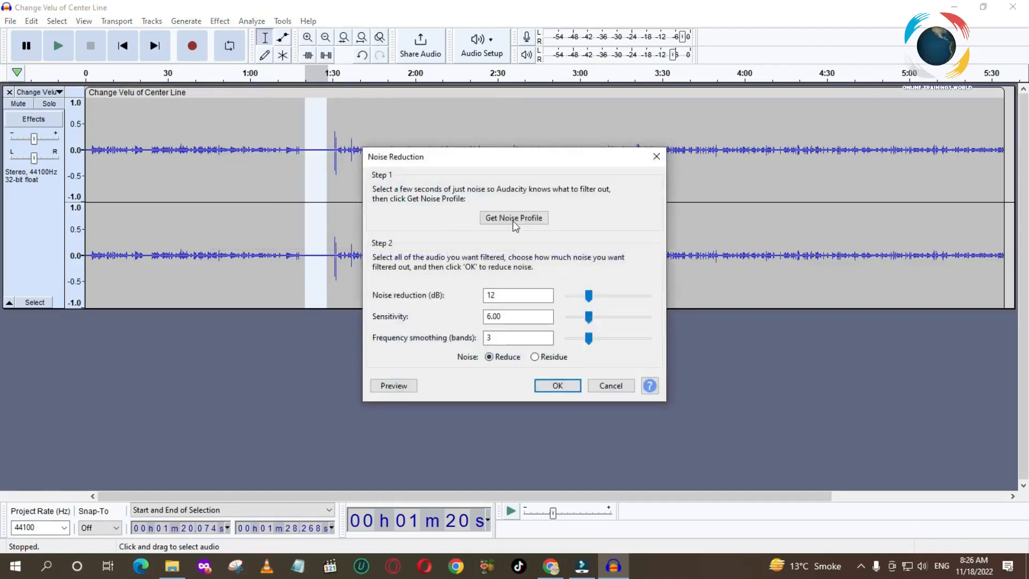
pyautogui.click(542, 390)
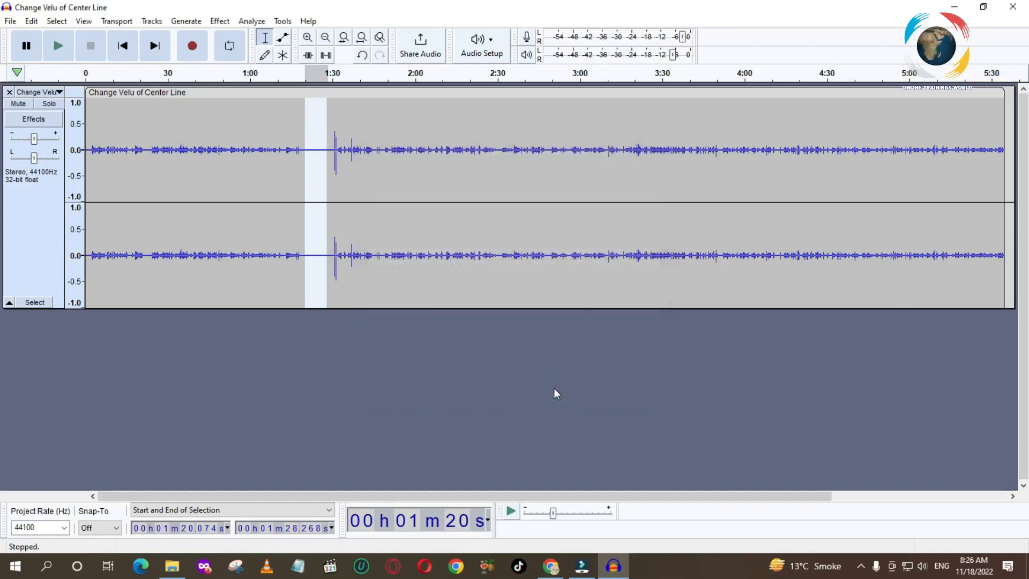
# Select the entire track and apply Noise Reduction to all of it with the existing settings.
pyautogui.hotkey('ctrl', 'a')
pyautogui.click(219, 21)
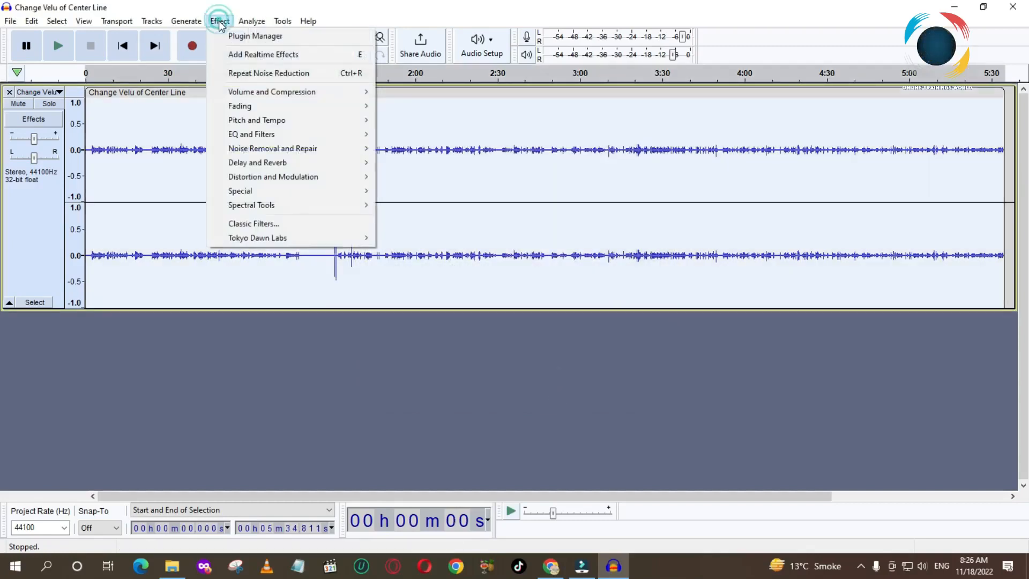
pyautogui.moveTo(265, 96)
pyautogui.moveTo(268, 150)
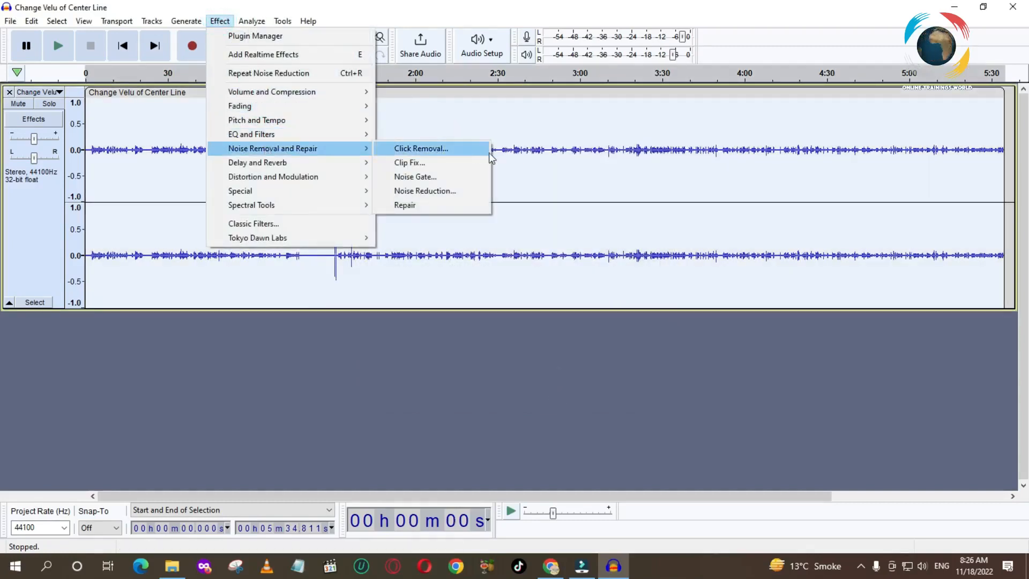
pyautogui.click(450, 192)
pyautogui.click(565, 384)
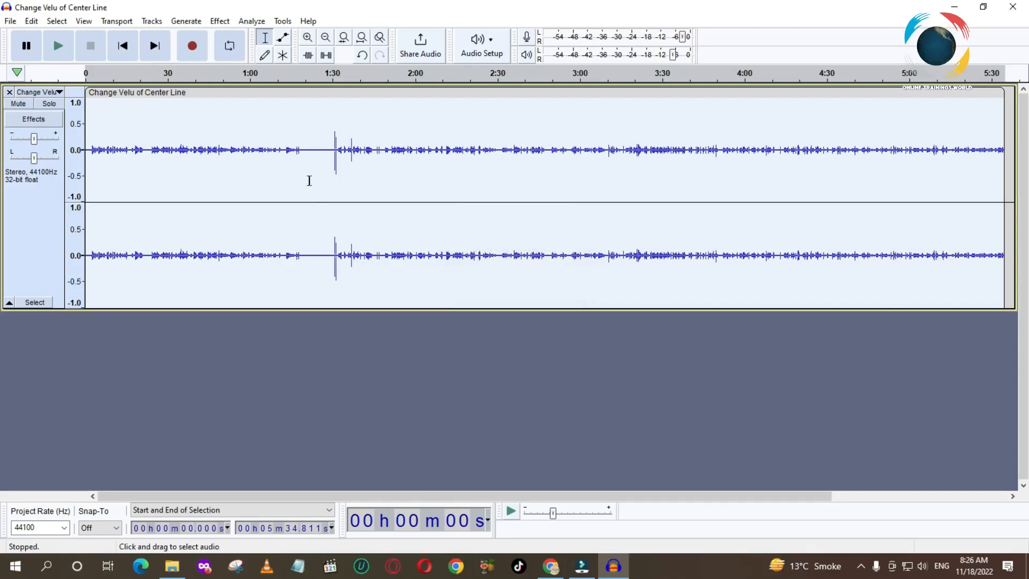
# Select the audio from about 1:05 to 1:20 and set up Echo with a 2-second delay time and 0.1 decay factor.
pyautogui.moveTo(263, 130); pyautogui.dragTo(305, 129)
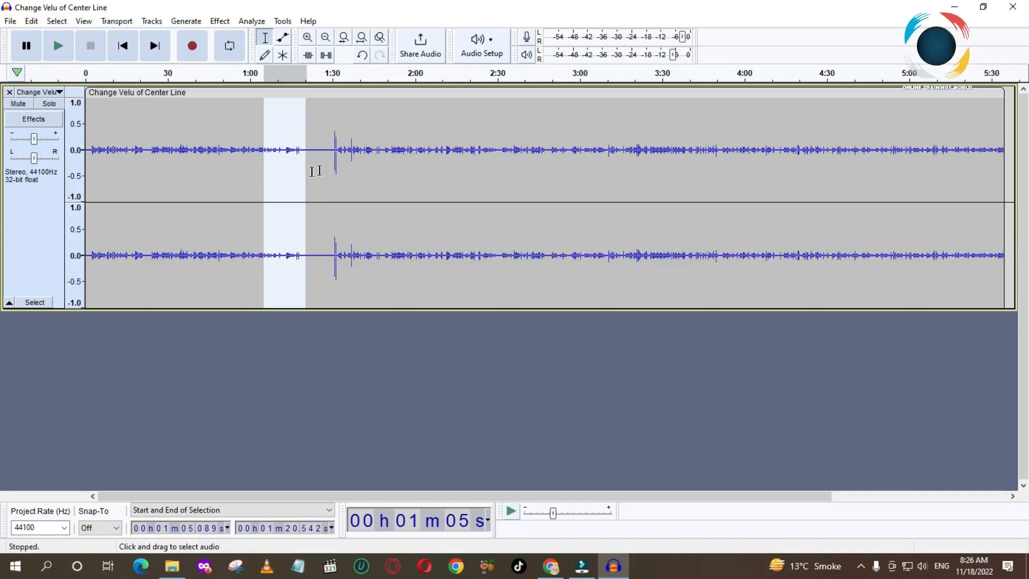
pyautogui.click(217, 21)
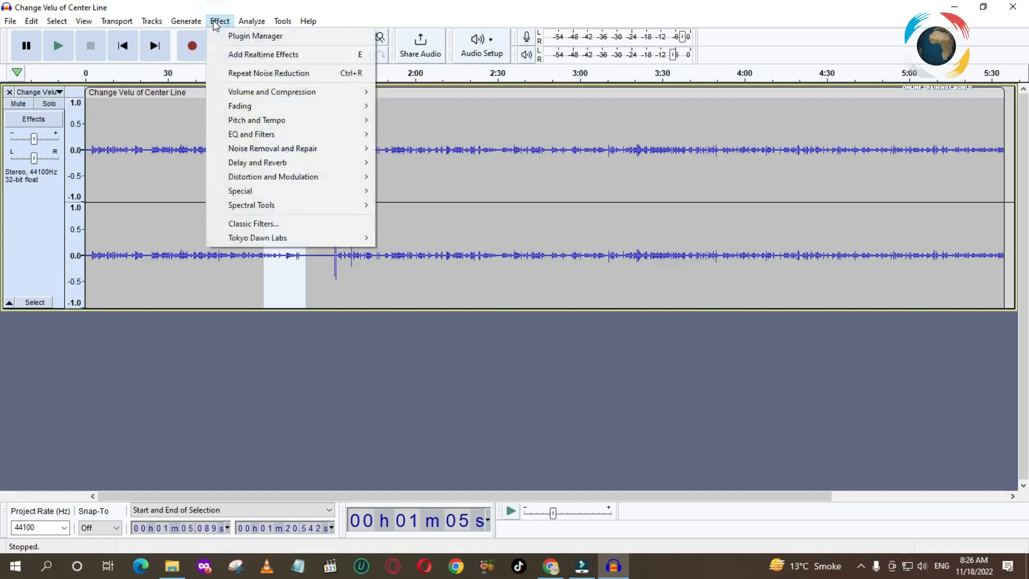
pyautogui.moveTo(244, 137)
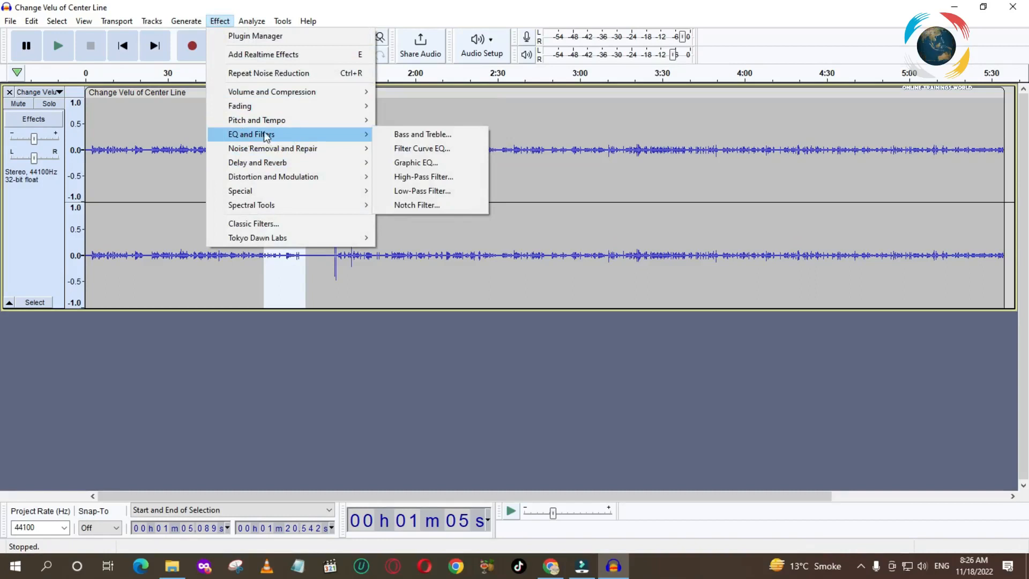
pyautogui.moveTo(255, 165)
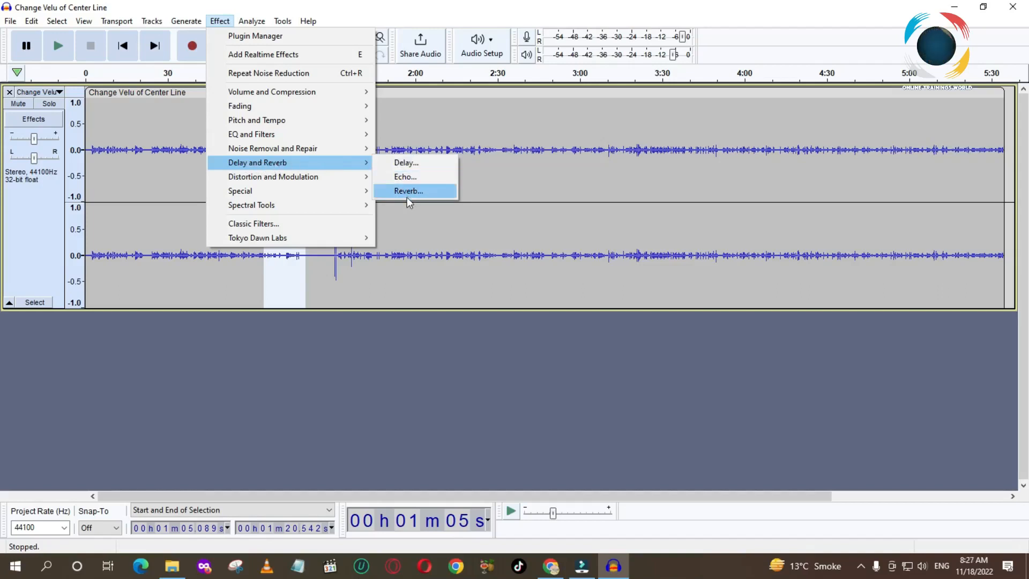
pyautogui.click(406, 178)
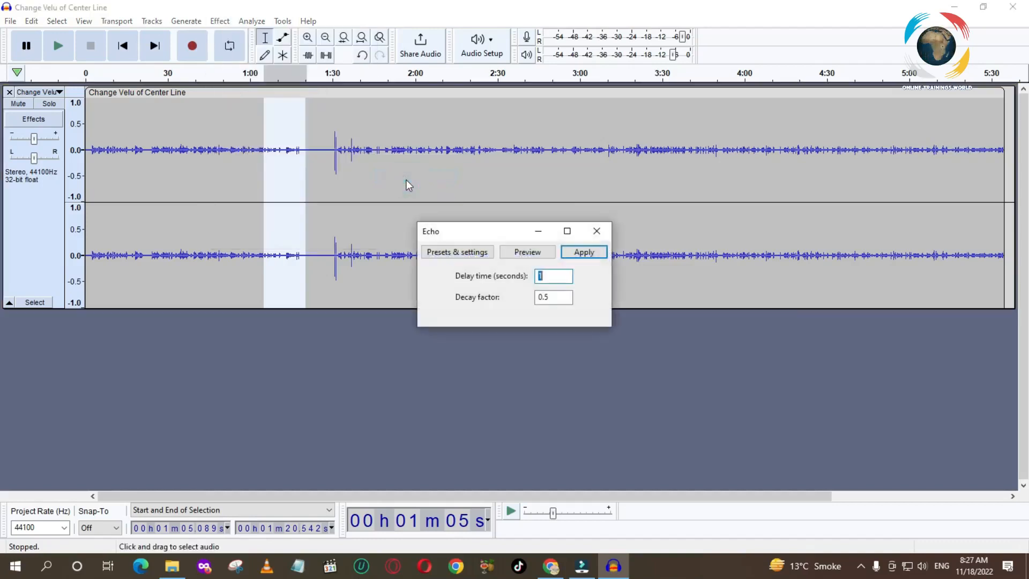
pyautogui.moveTo(477, 238); pyautogui.dragTo(440, 172)
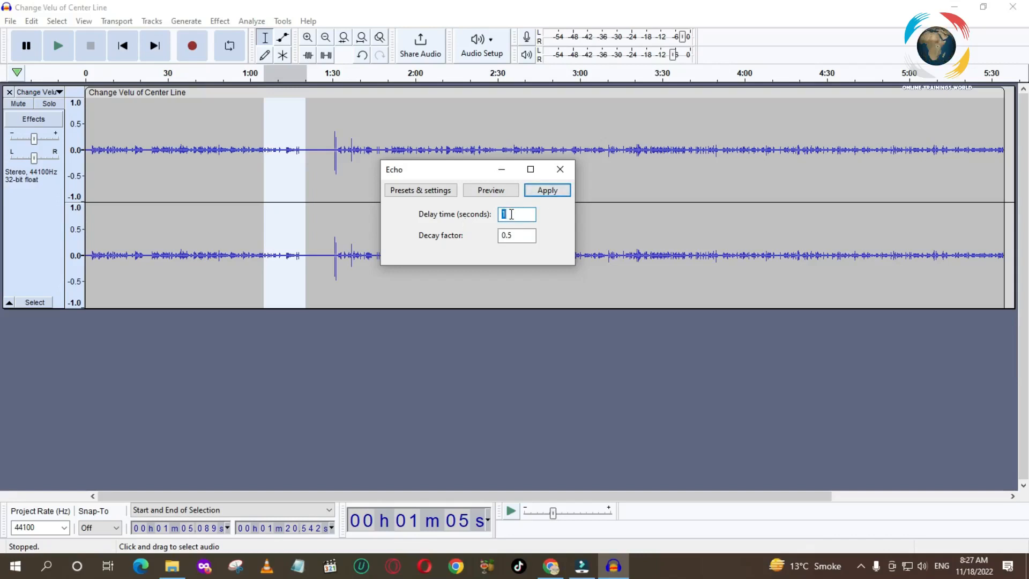
pyautogui.click(522, 235)
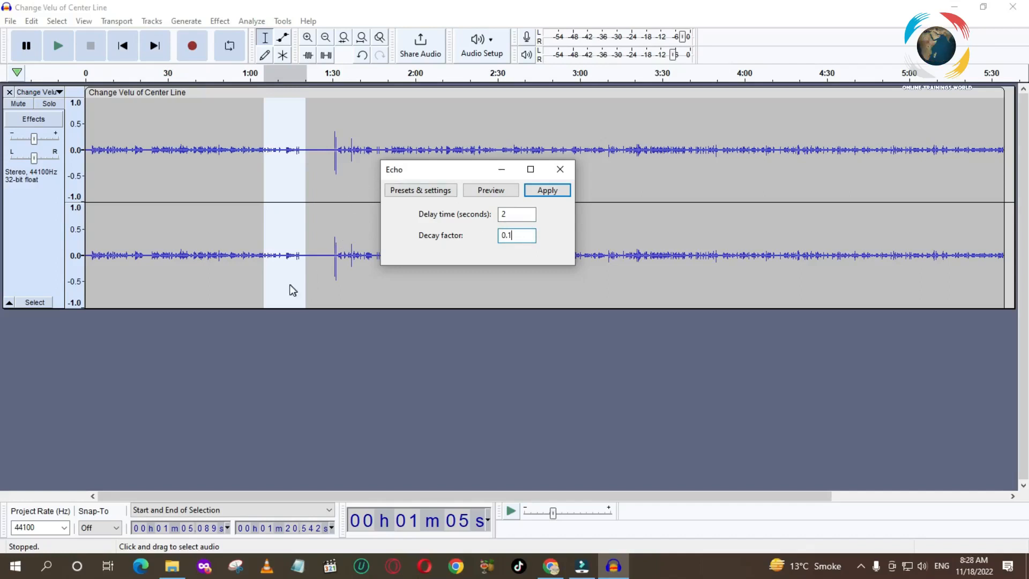
# Preview the echo while raising the system volume to 82, and apply the effect to the selection.
pyautogui.click(494, 194)
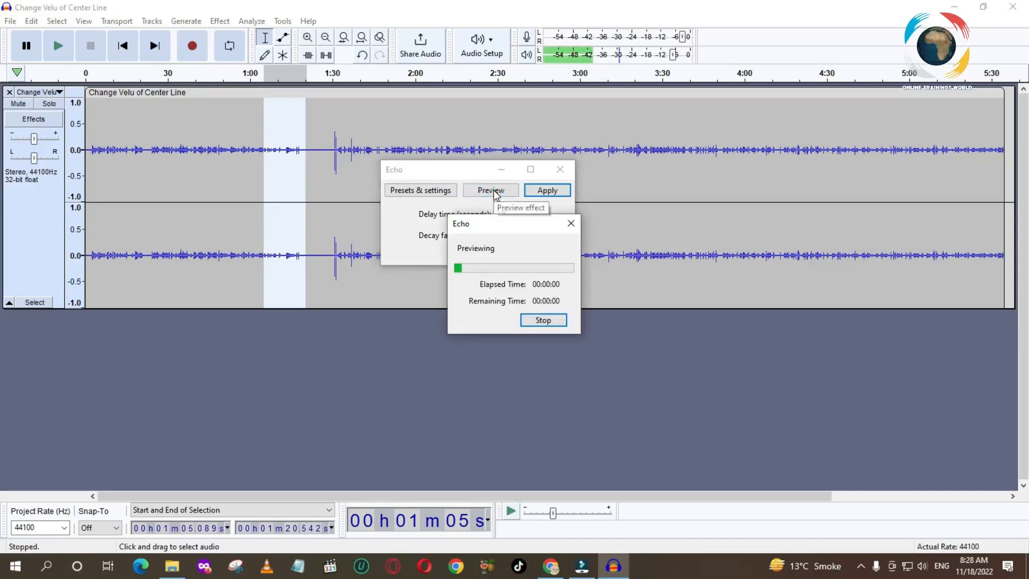
pyautogui.press('XF86AudioRaiseVolume')
pyautogui.press('XF86AudioRaiseVolume')
pyautogui.press('XF86AudioRaiseVolume')
pyautogui.press('XF86AudioRaiseVolume')
pyautogui.press('XF86AudioRaiseVolume')
pyautogui.press('XF86AudioRaiseVolume')
pyautogui.press('XF86AudioRaiseVolume')
pyautogui.press('XF86AudioRaiseVolume')
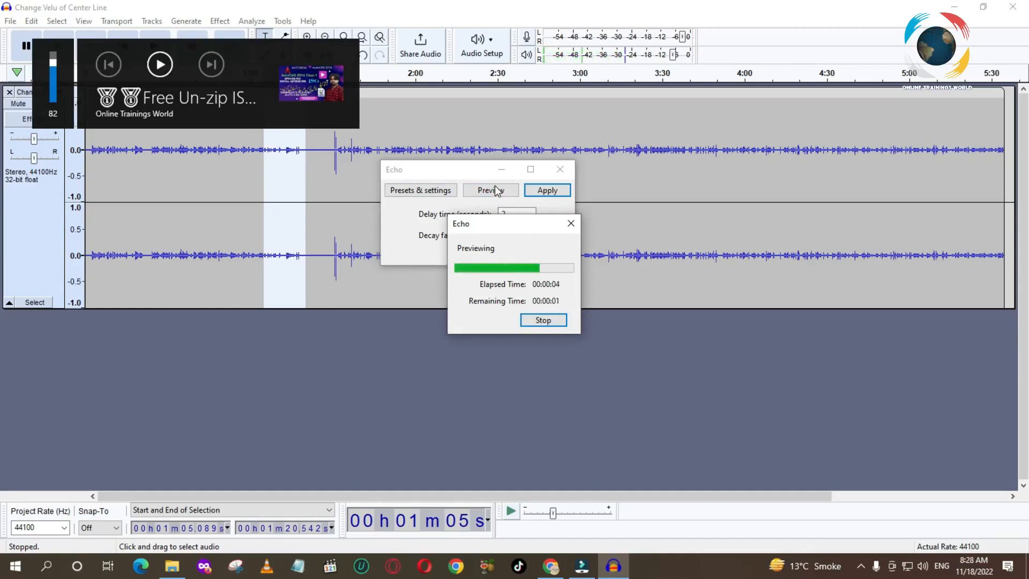
pyautogui.click(547, 191)
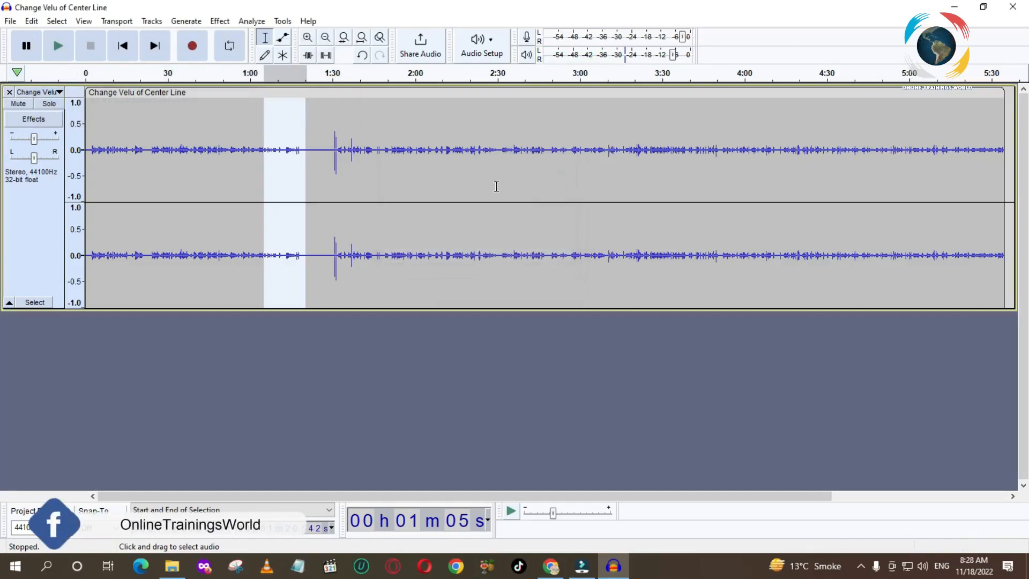
# Play the echoed section from about 1:09 for a few seconds and stop the playback.
pyautogui.click(273, 144)
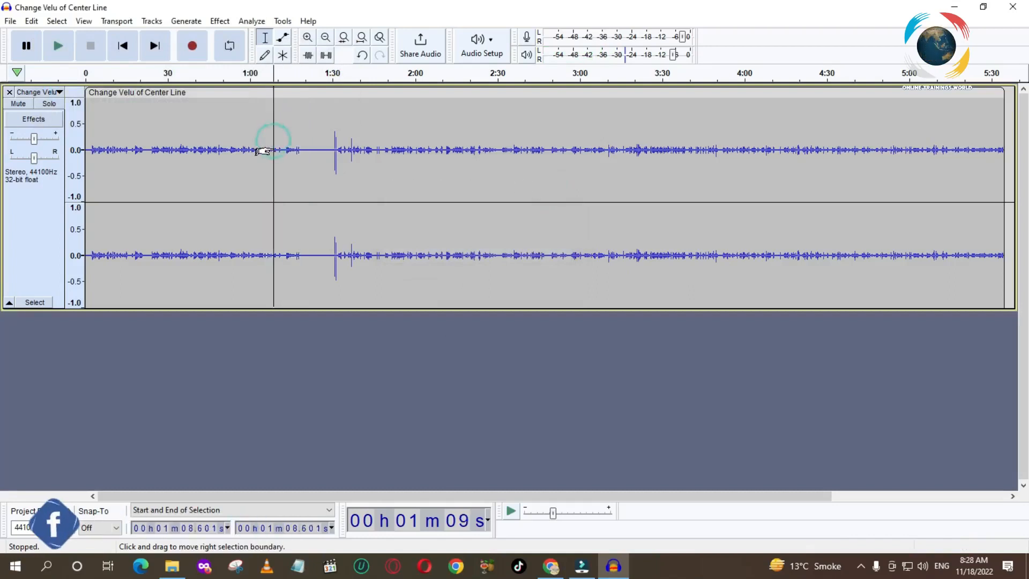
pyautogui.press('space')
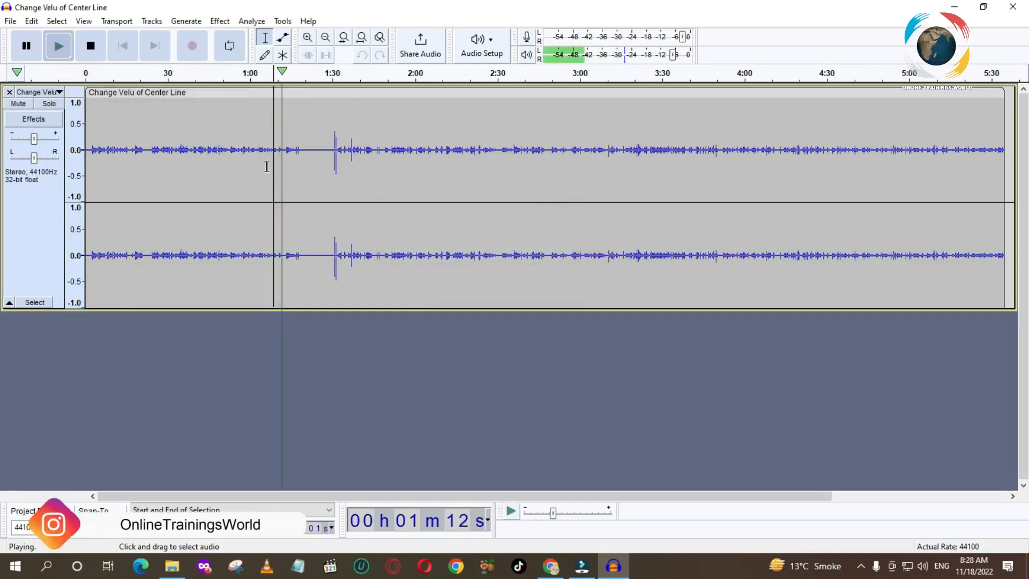
pyautogui.press('space')
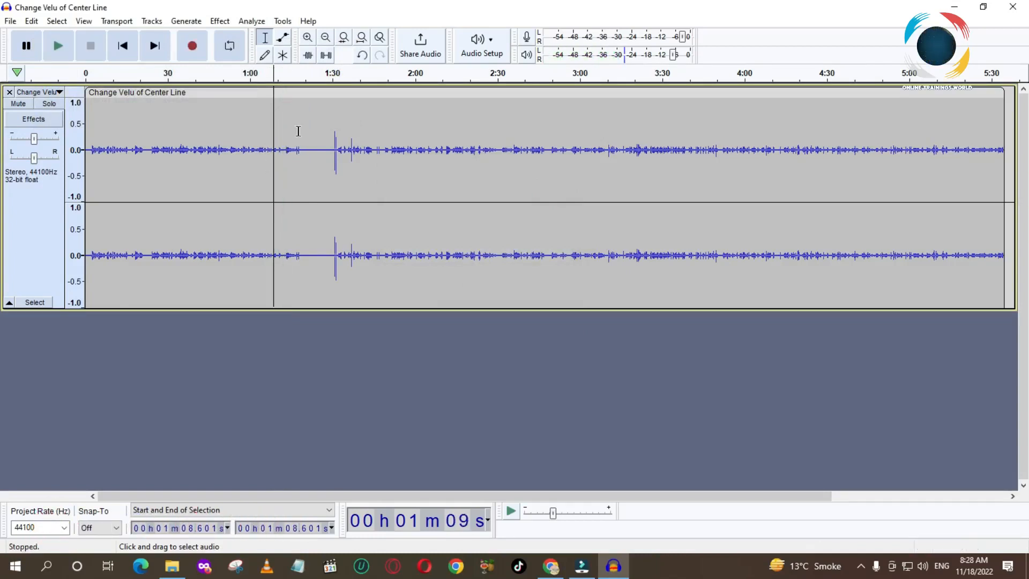
# Select the audio from about 1:12 to 1:23 and apply Echo with the decay factor set to 0.8.
pyautogui.moveTo(283, 127); pyautogui.dragTo(313, 131)
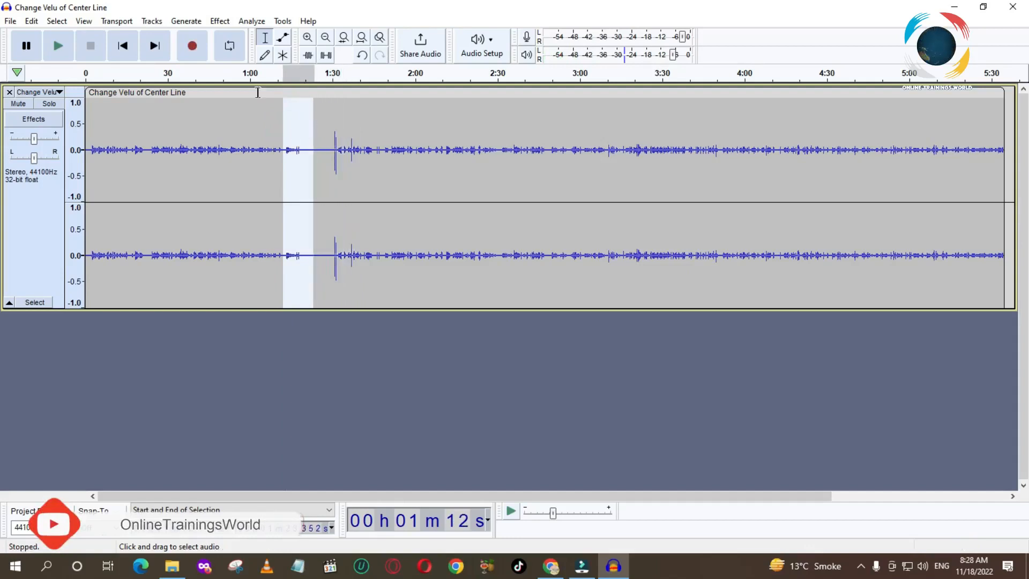
pyautogui.click(220, 21)
pyautogui.moveTo(268, 166)
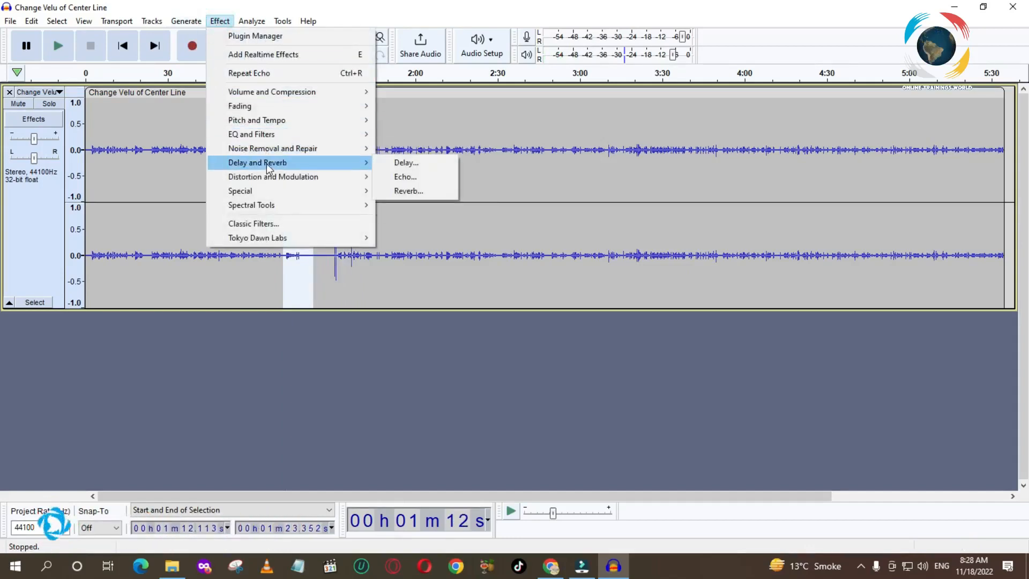
pyautogui.click(392, 182)
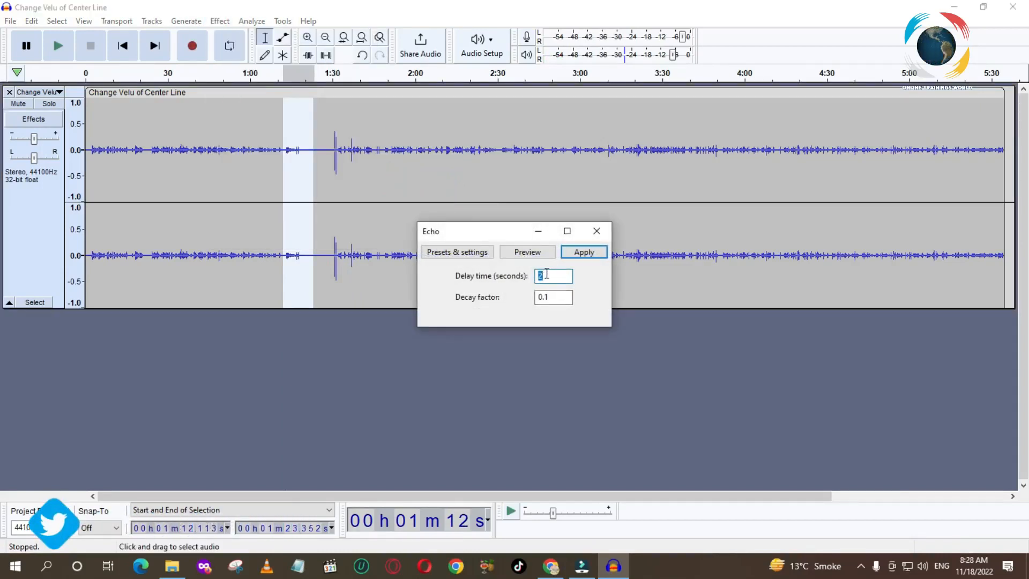
pyautogui.click(545, 296)
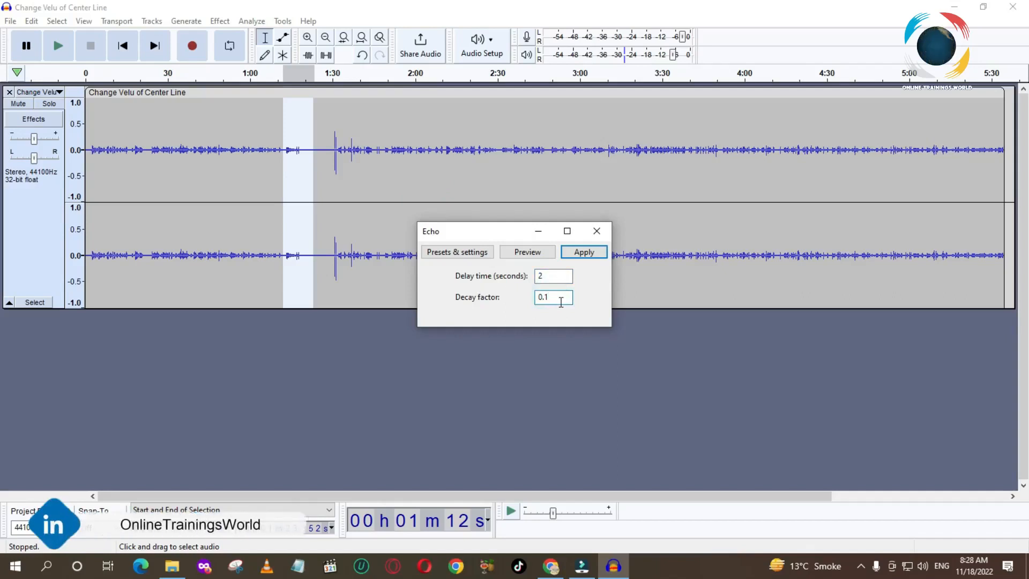
pyautogui.press('BackSpace')
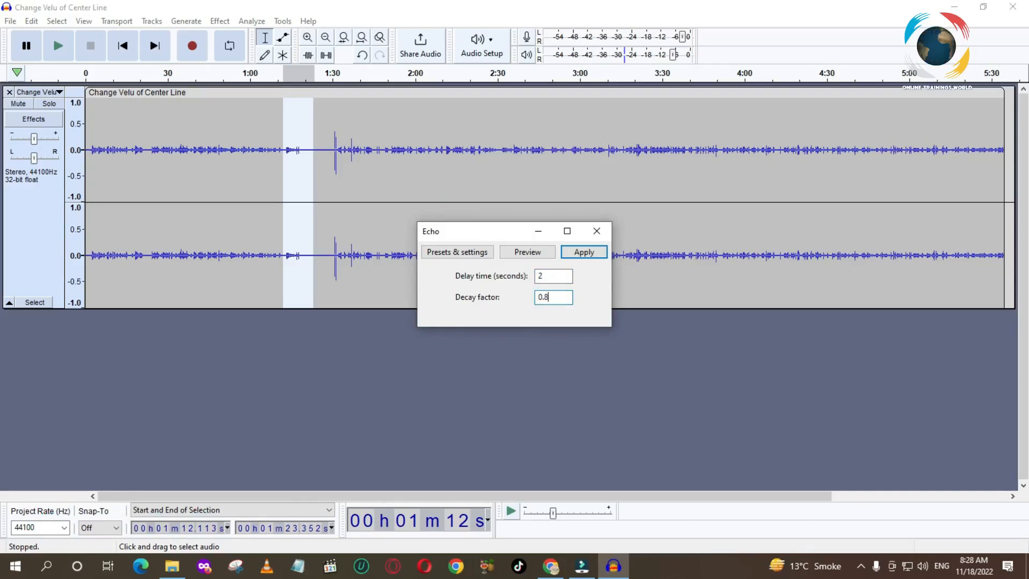
pyautogui.click(583, 253)
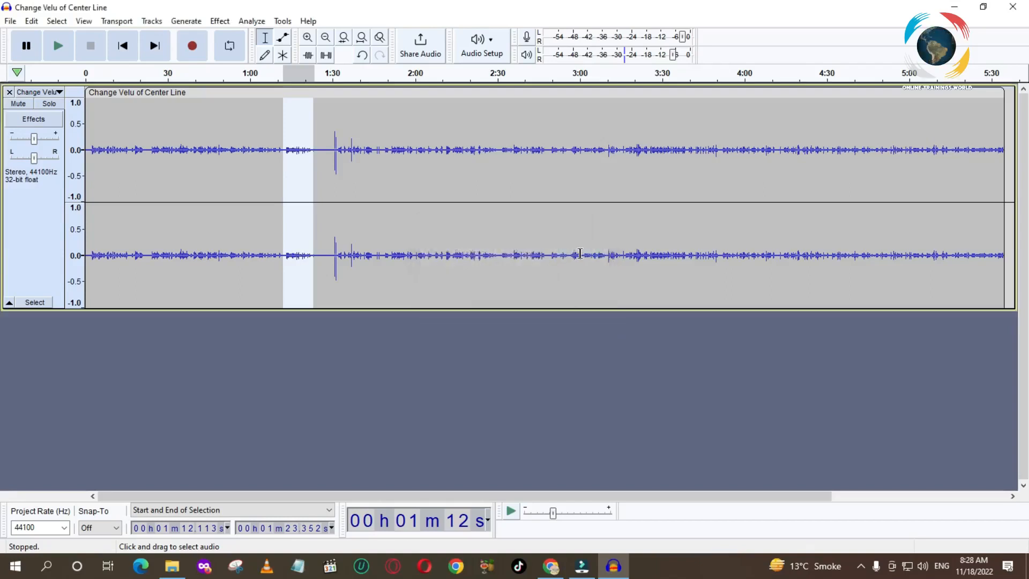
# Play the echoed section from about 1:13 and stop the playback after listening.
pyautogui.click(308, 38)
pyautogui.click(308, 38)
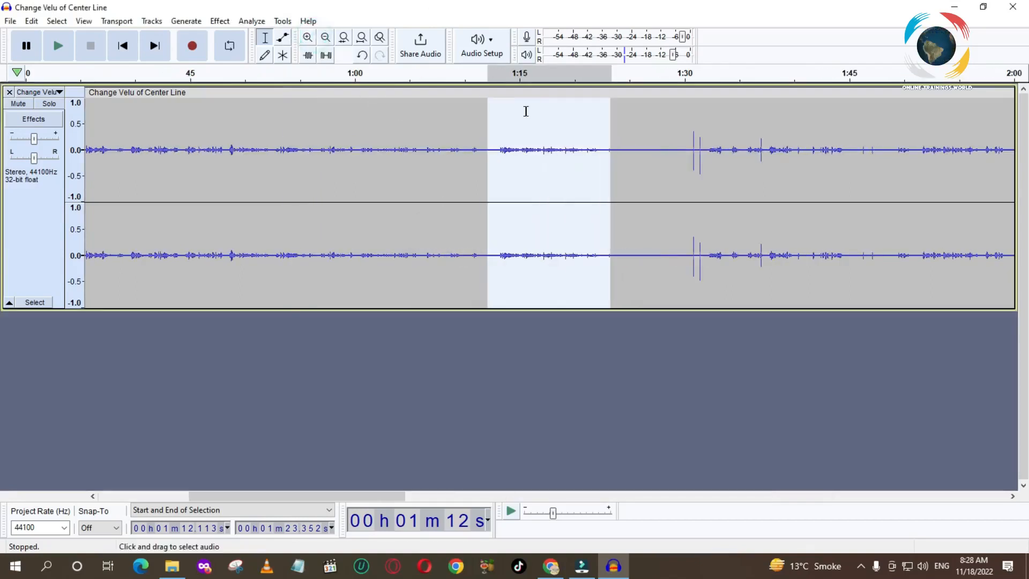
pyautogui.click(495, 142)
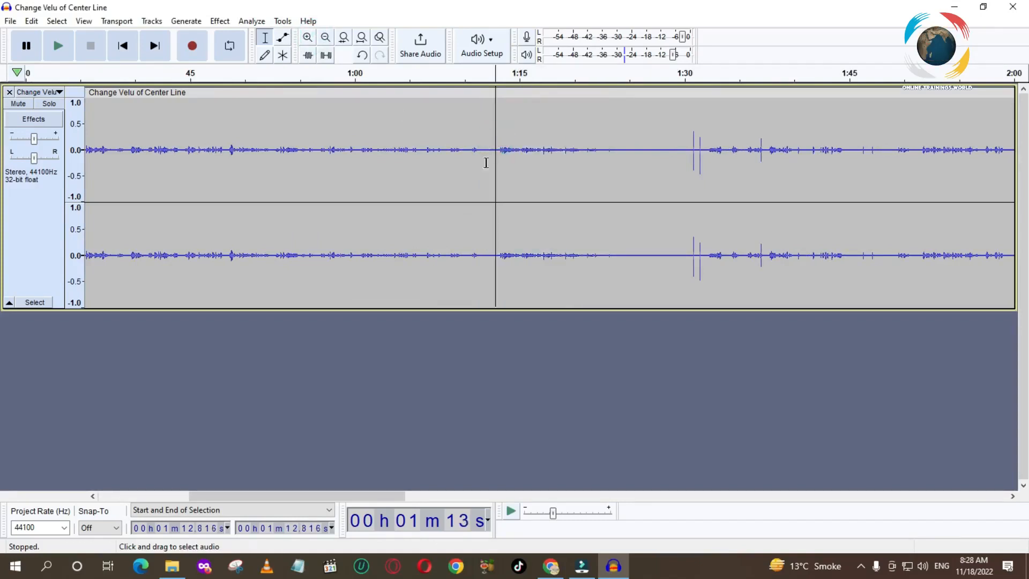
pyautogui.press('space')
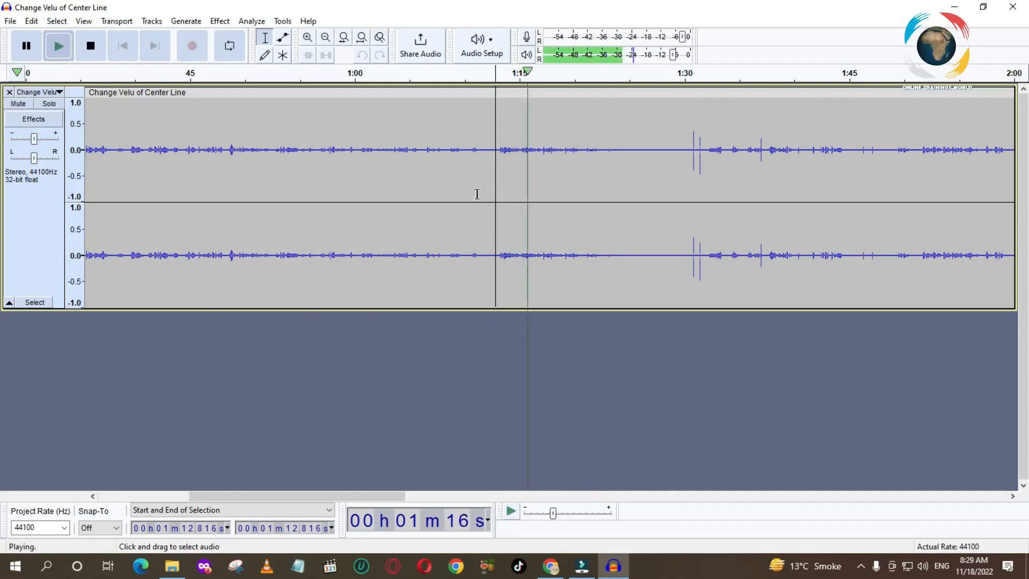
pyautogui.press('space')
pyautogui.press('space')
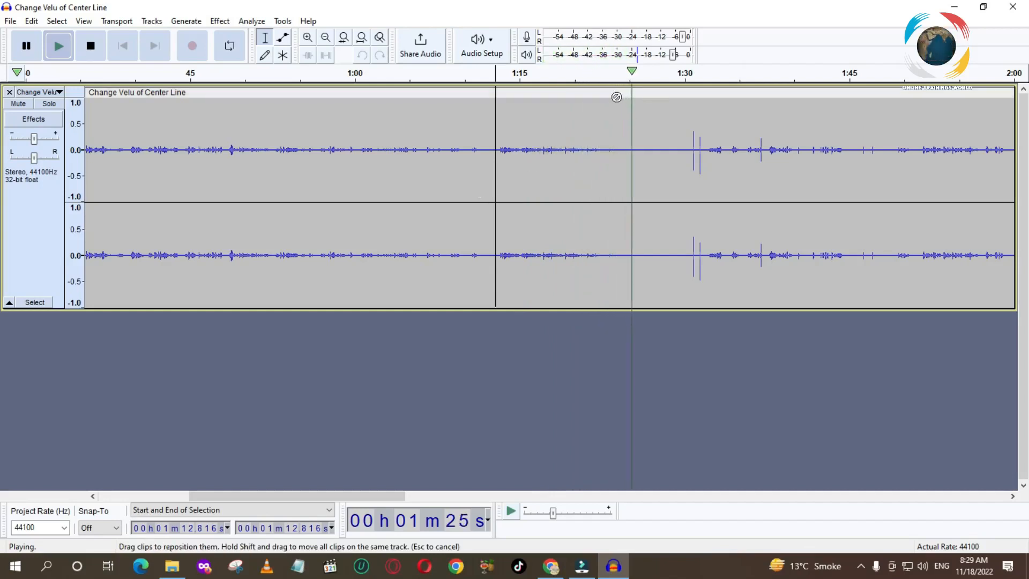
pyautogui.press('space')
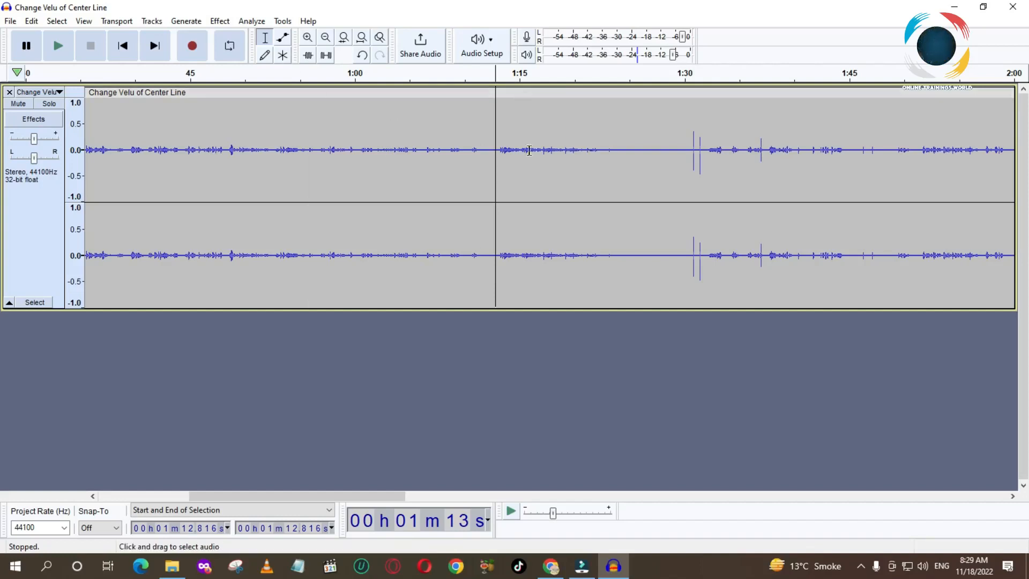
pyautogui.click(507, 145)
pyautogui.click(220, 21)
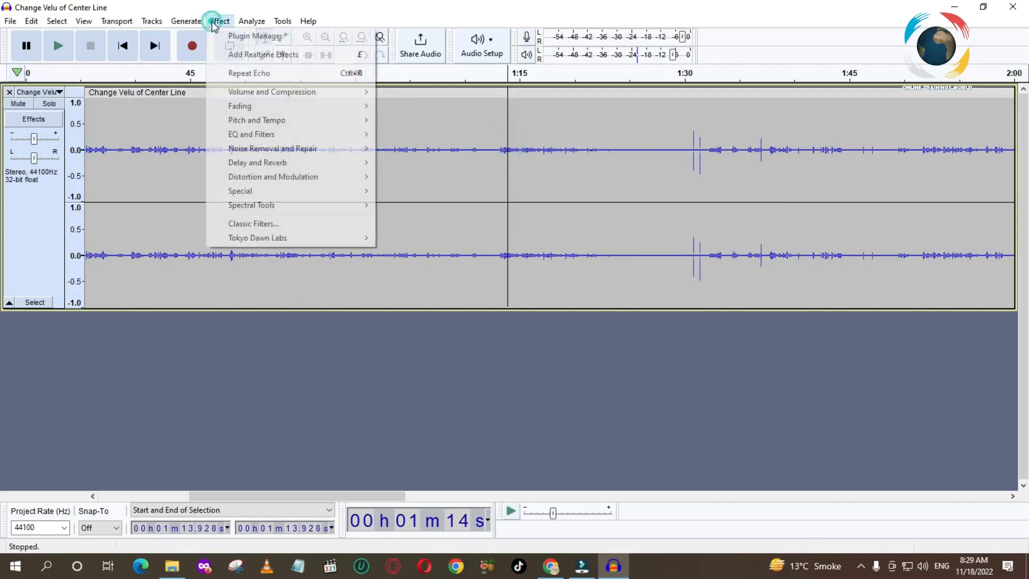
pyautogui.moveTo(247, 135)
pyautogui.moveTo(247, 191)
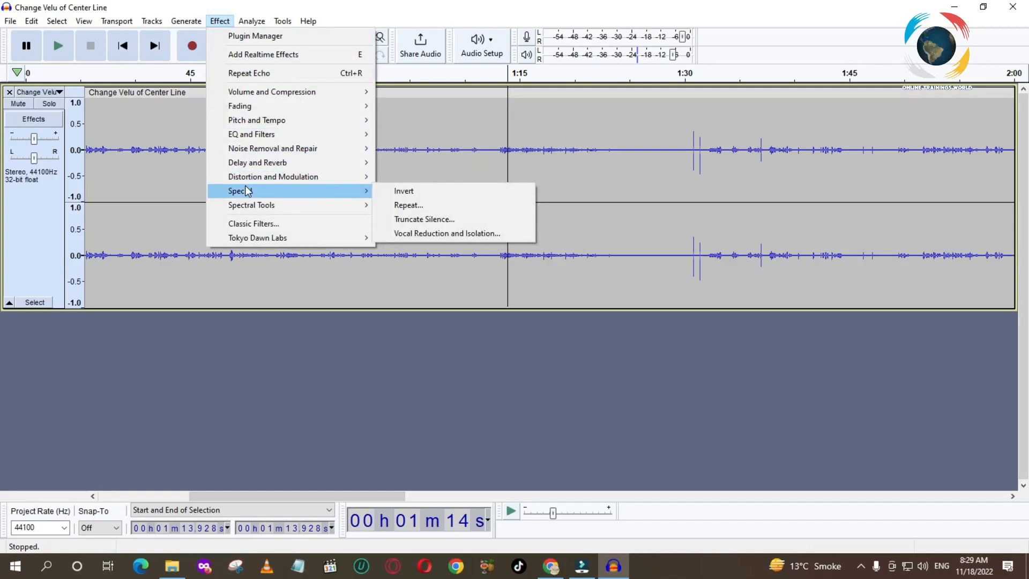
pyautogui.moveTo(252, 168)
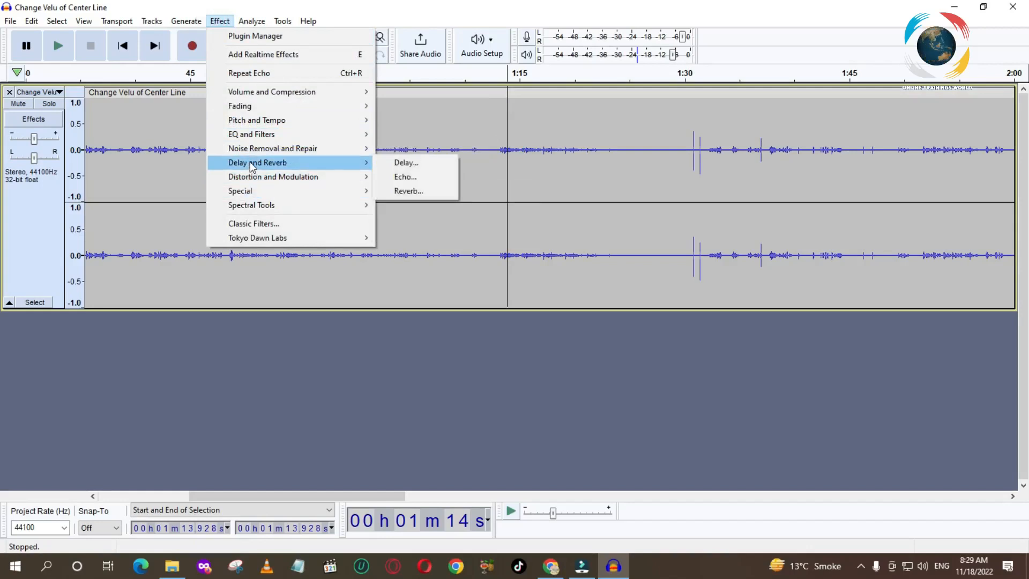
pyautogui.click(399, 176)
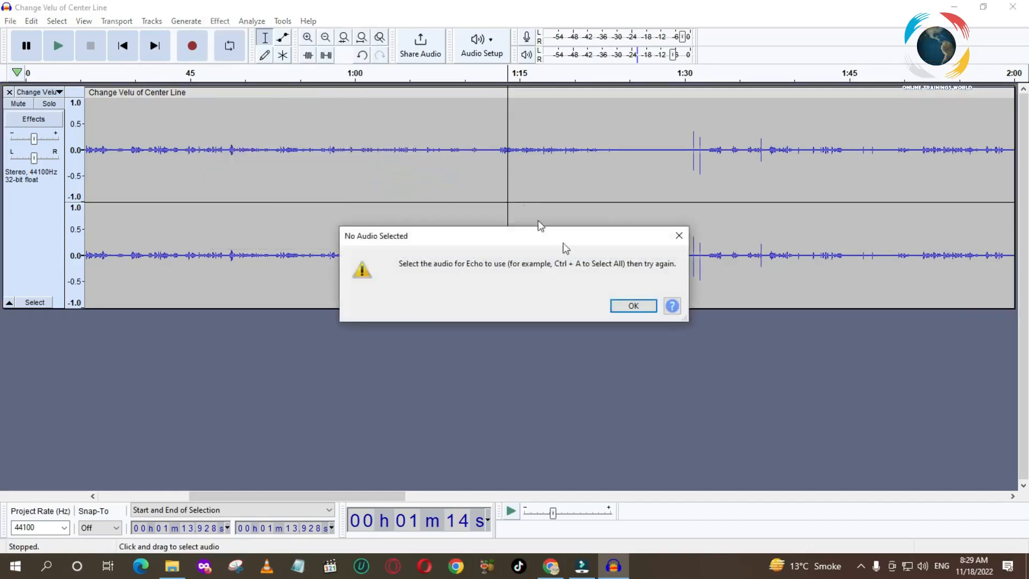
pyautogui.click(632, 311)
# Select the audio from about 1:12 to 1:28 and apply Echo with a 1.5-second delay time.
pyautogui.moveTo(489, 131); pyautogui.dragTo(664, 132)
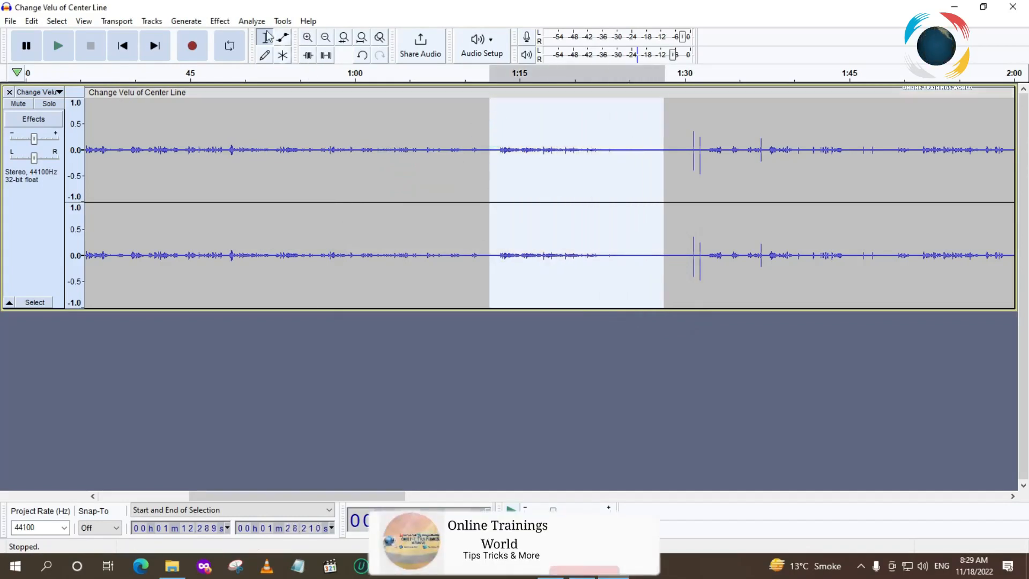
pyautogui.click(219, 22)
pyautogui.moveTo(256, 164)
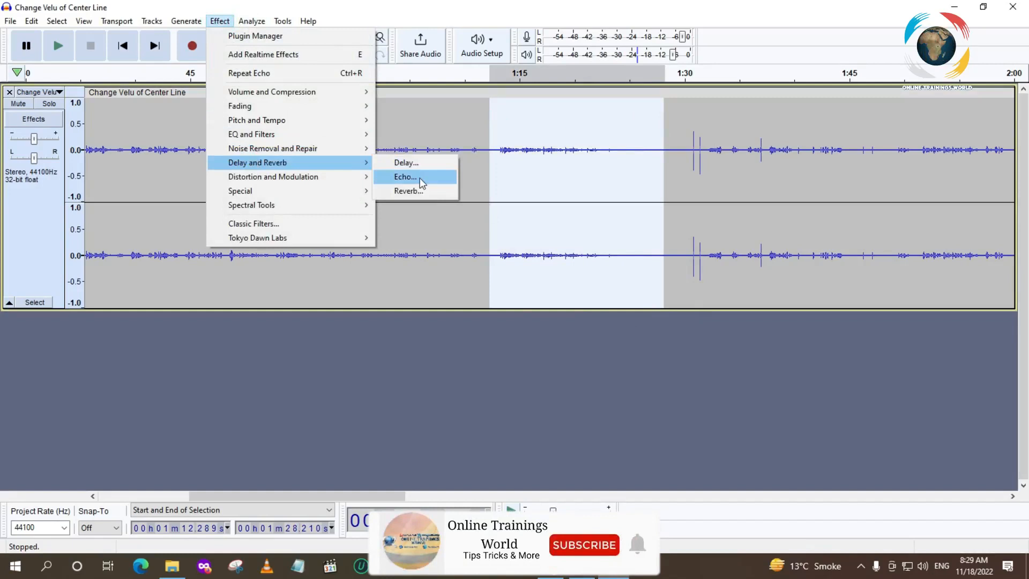
pyautogui.click(405, 177)
pyautogui.write('2')
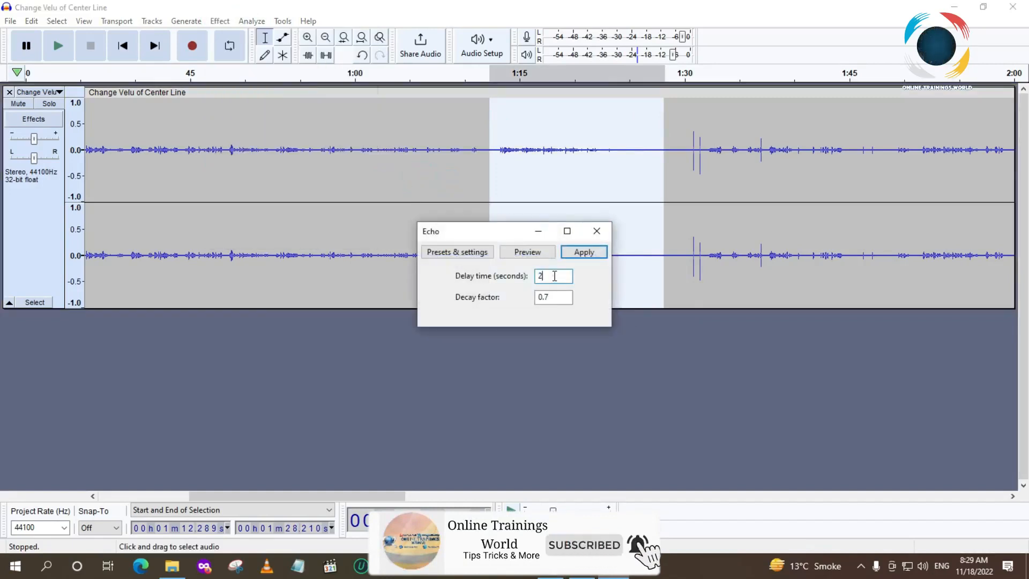
pyautogui.write('1.5')
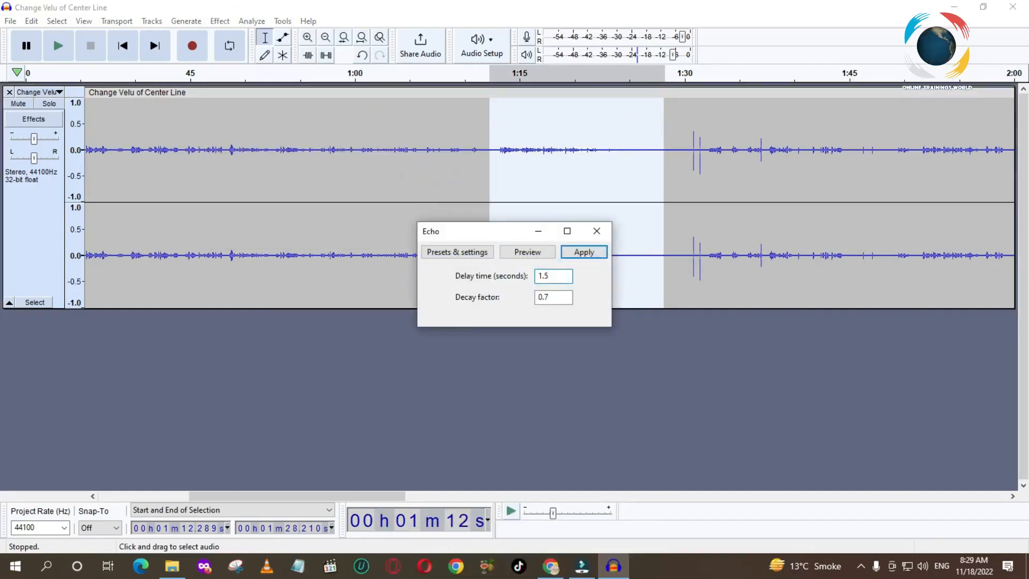
pyautogui.press('Return')
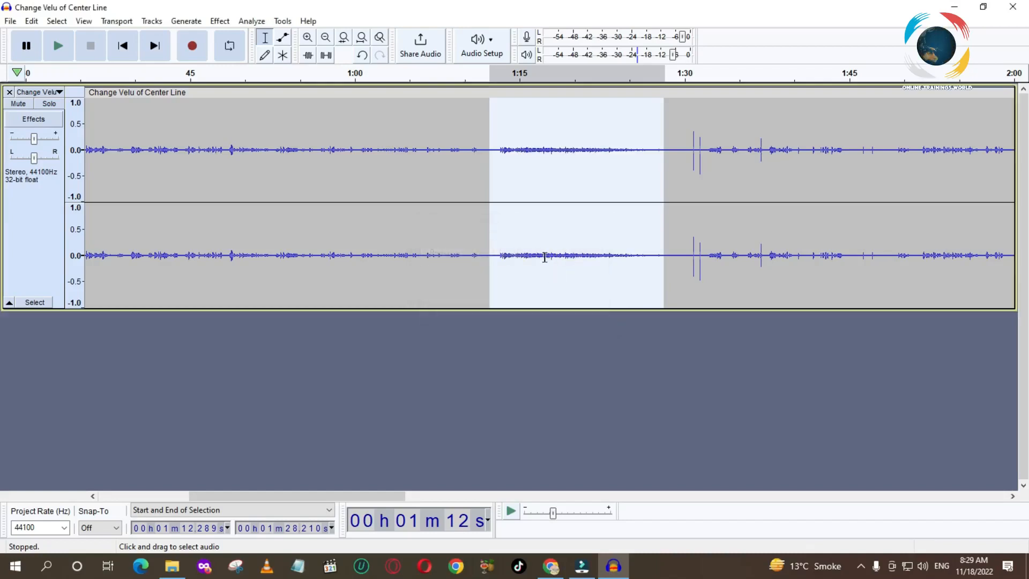
# Play the re-echoed section from about 1:12 for a few seconds and stop the playback.
pyautogui.click(491, 132)
pyautogui.press('space')
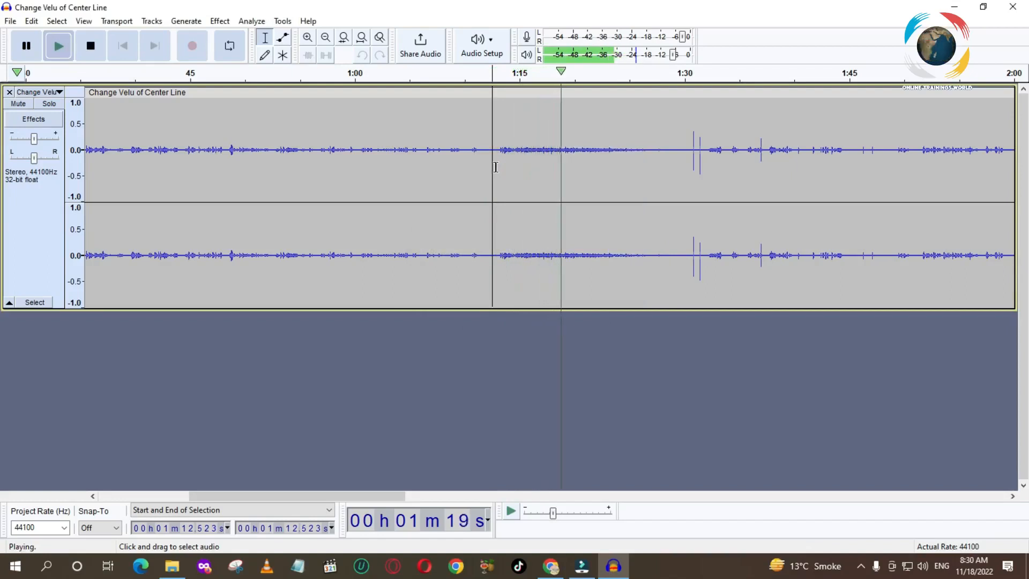
pyautogui.press('space')
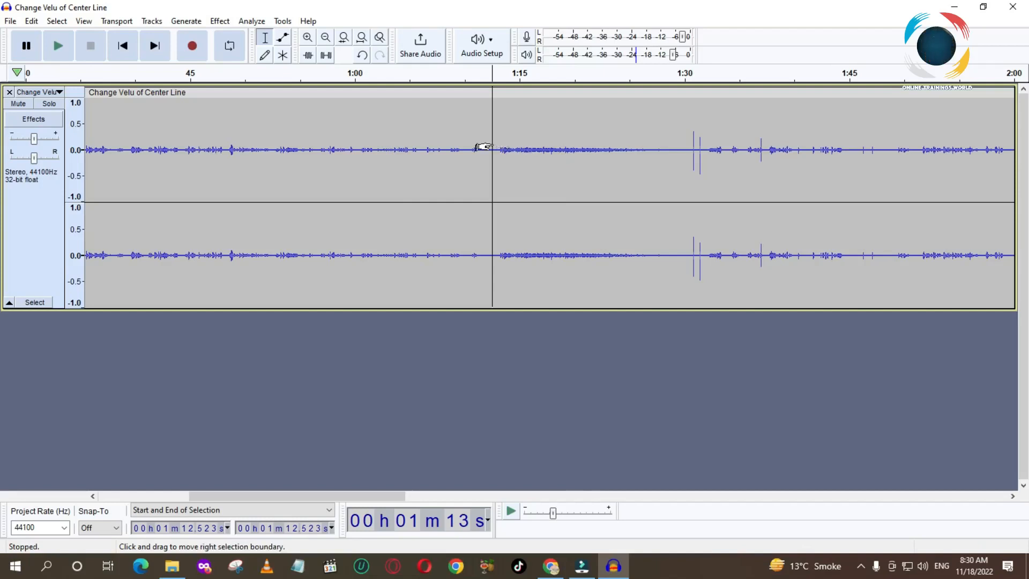
# Apply Echo with a 2-second delay time and 0.4 decay factor to the audio from about 1:13 to 1:29, and play the result briefly.
pyautogui.moveTo(497, 140); pyautogui.dragTo(670, 137)
pyautogui.click(220, 21)
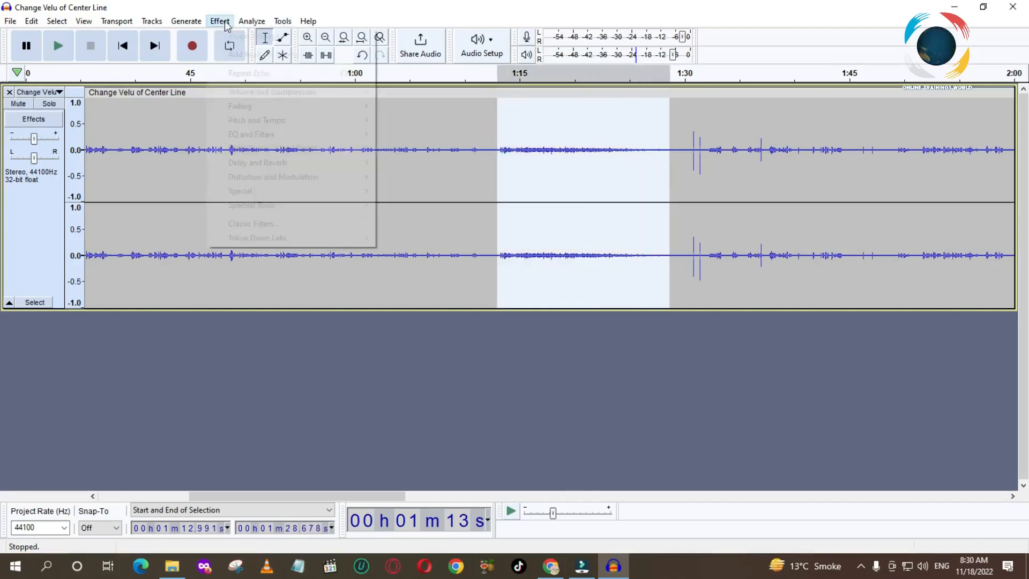
pyautogui.moveTo(273, 135)
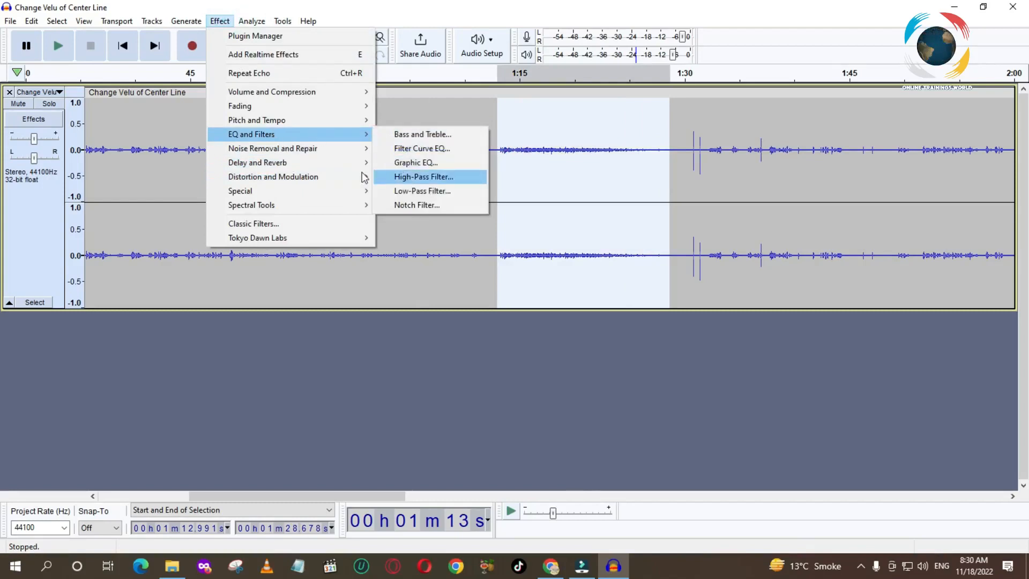
pyautogui.moveTo(334, 163)
pyautogui.click(391, 176)
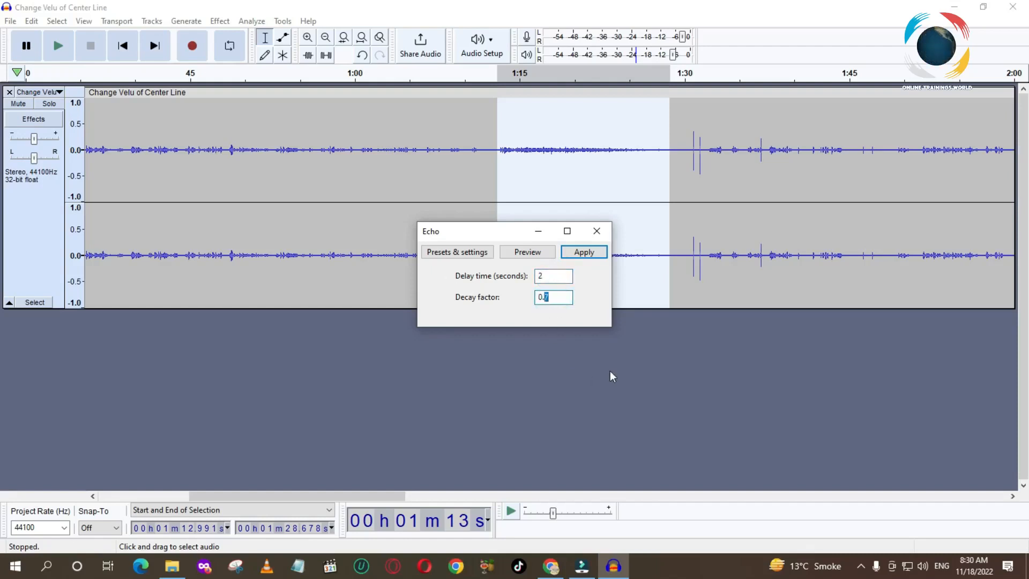
pyautogui.write('4')
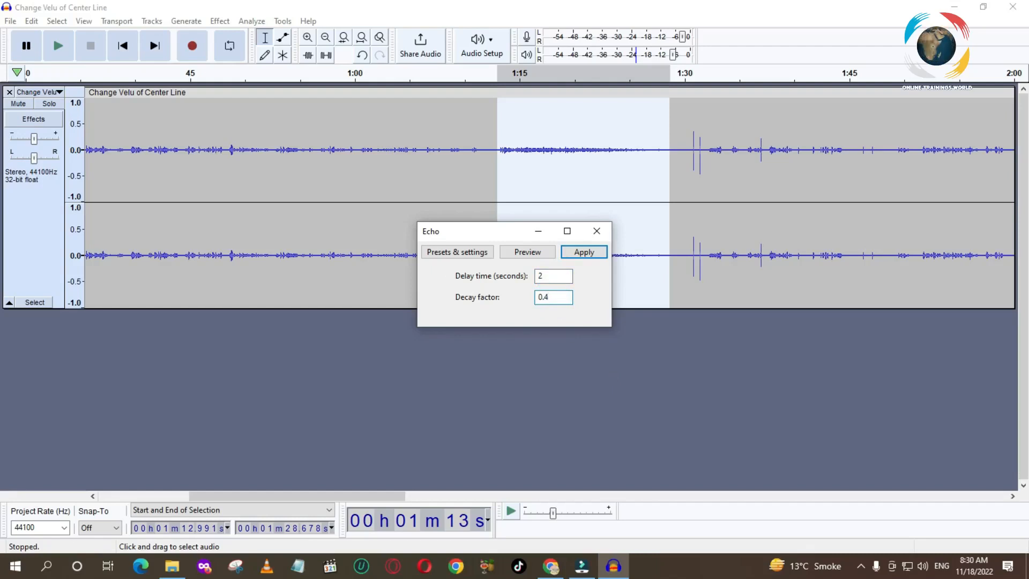
pyautogui.click(577, 253)
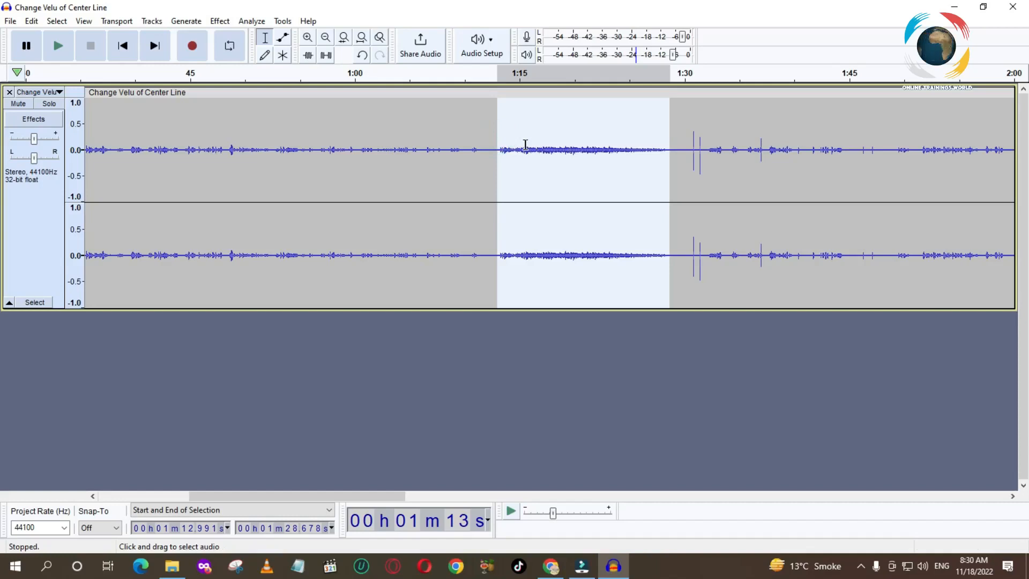
pyautogui.press('space')
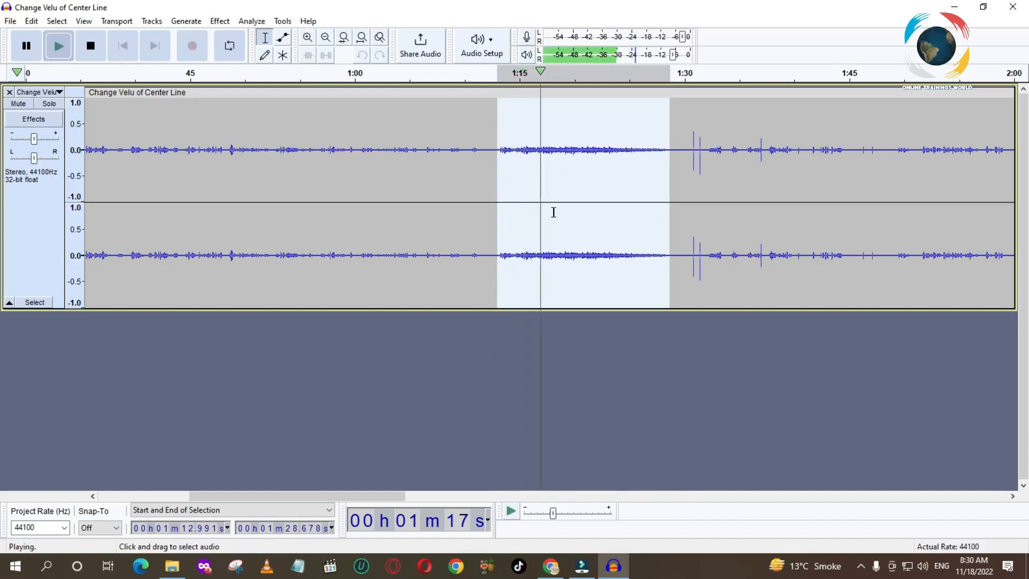
pyautogui.press('space')
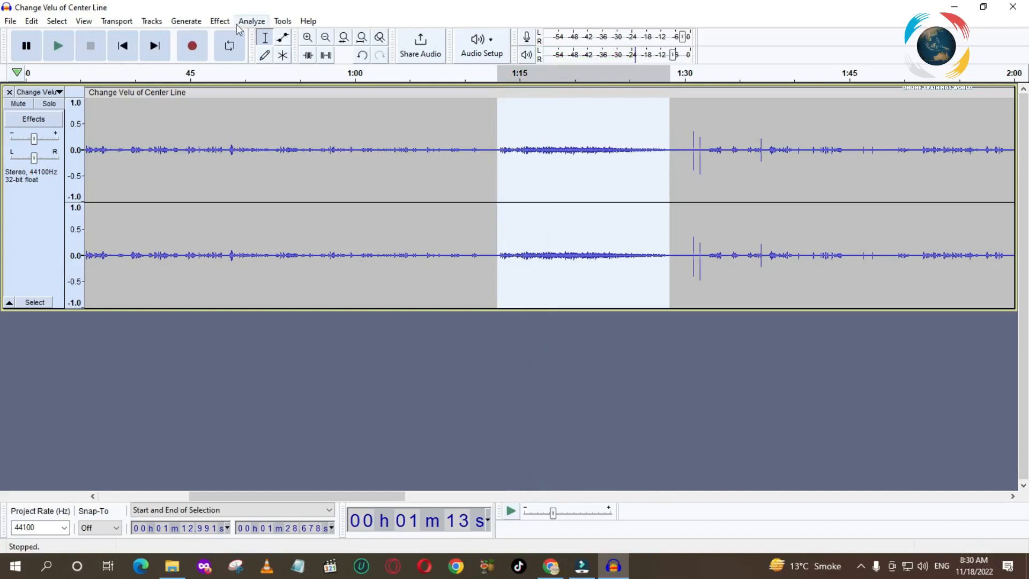
# Apply Echo to the same selection with a 1-second delay time and a decay factor of 1.0.
pyautogui.click(210, 21)
pyautogui.moveTo(249, 165)
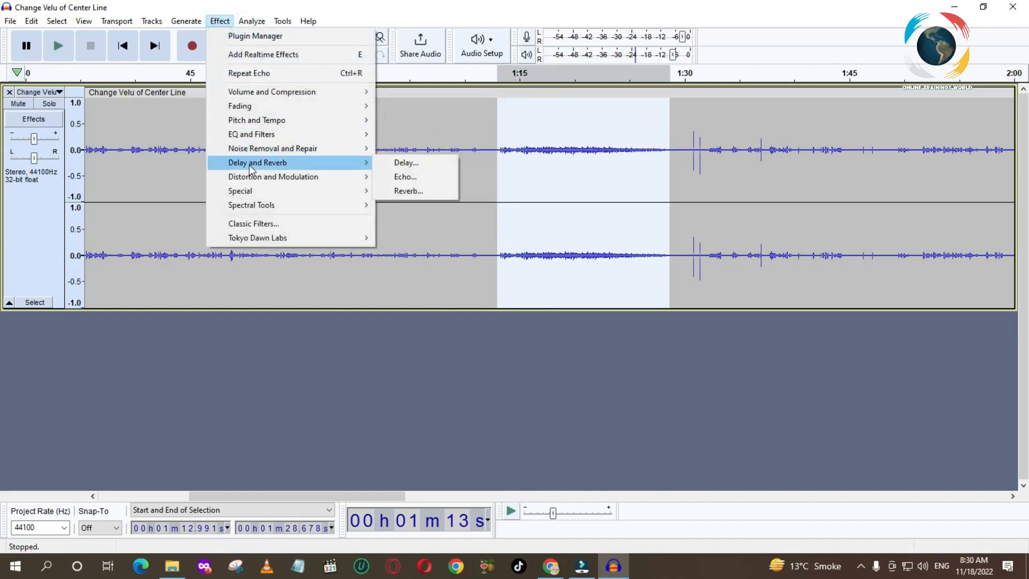
pyautogui.click(403, 177)
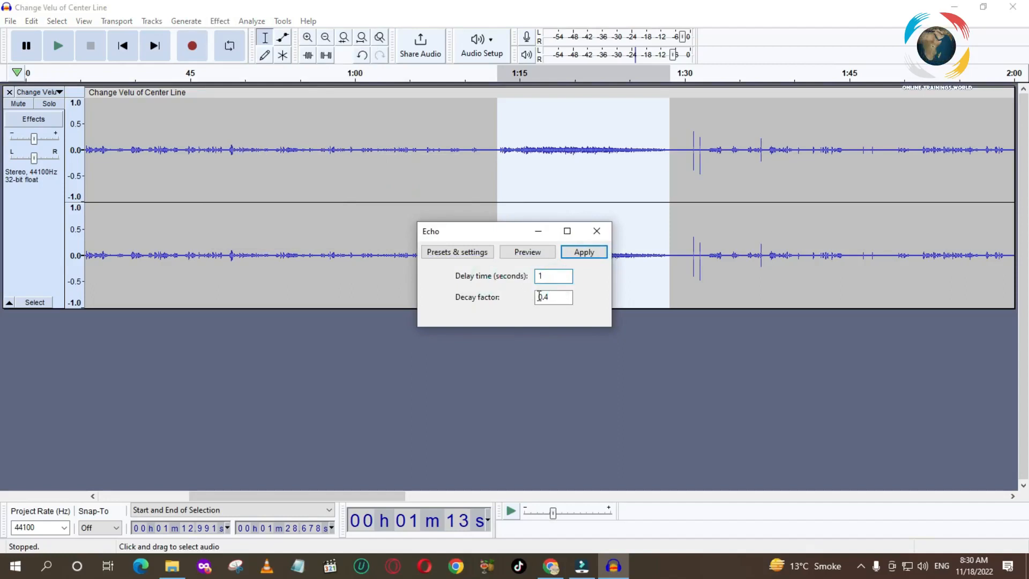
pyautogui.write('2')
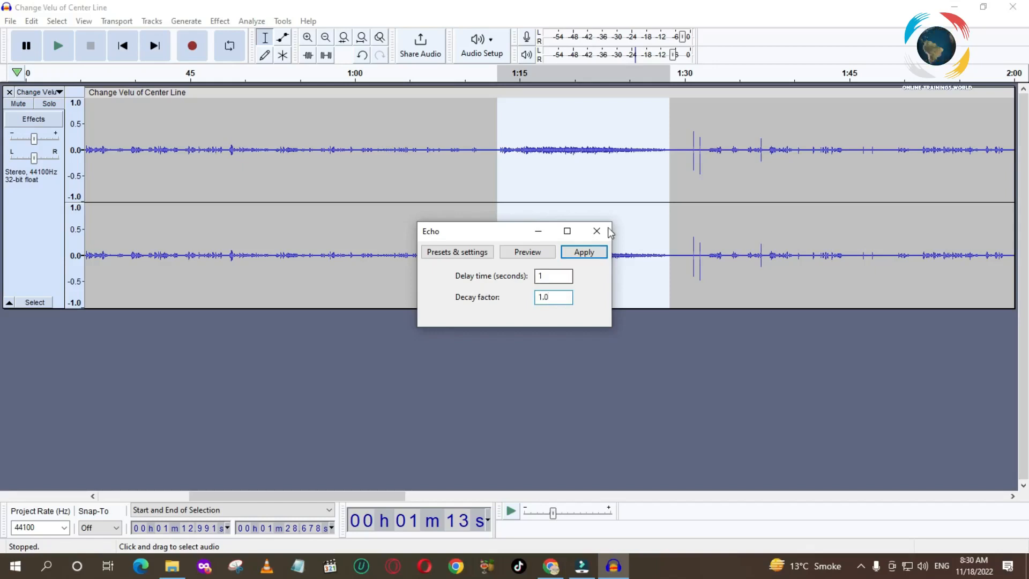
pyautogui.click(584, 252)
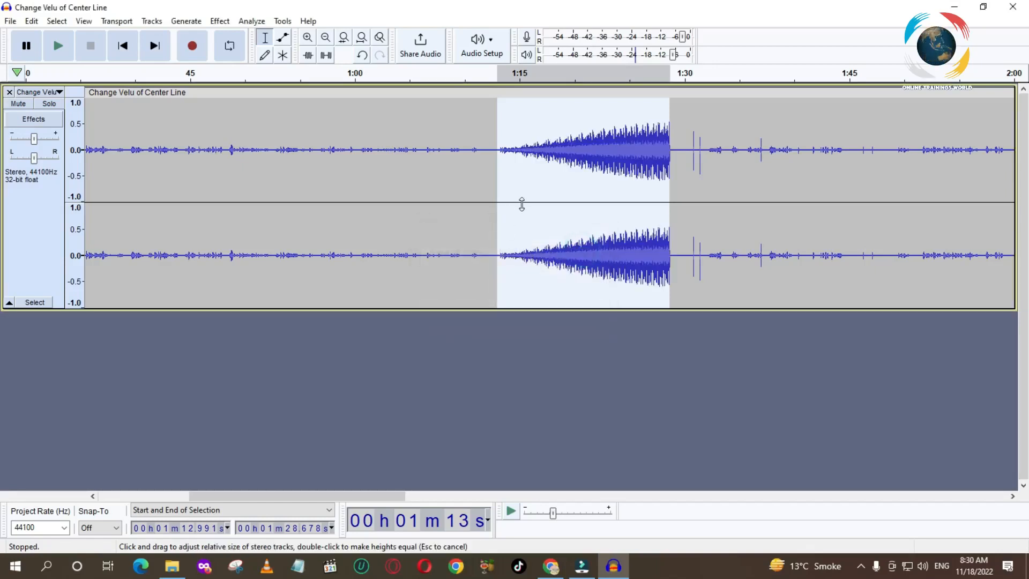
# Play the echoed audio from about 1:15 for a few seconds and stop the playback.
pyautogui.click(520, 131)
pyautogui.press('space')
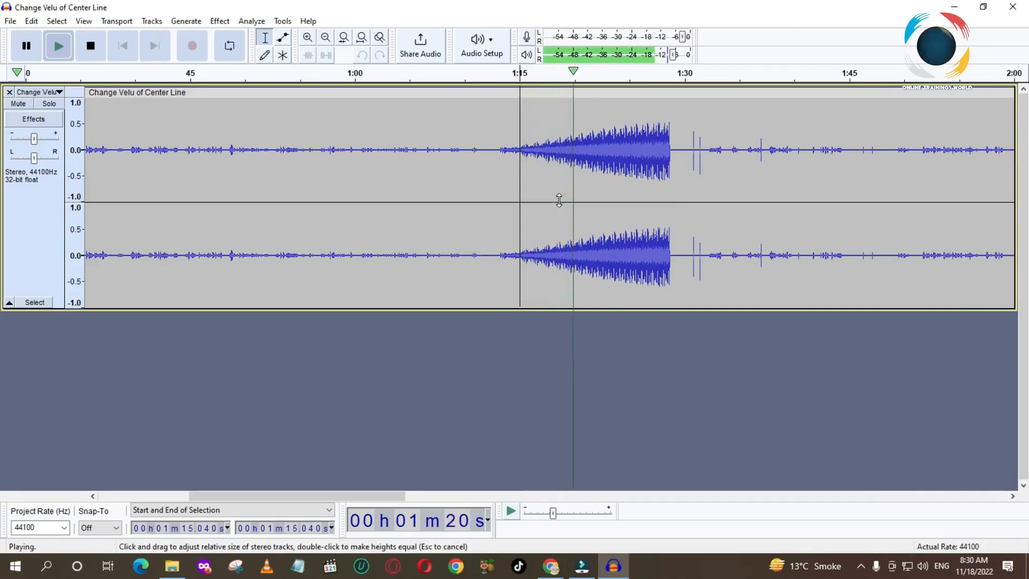
pyautogui.press('space')
pyautogui.click(219, 21)
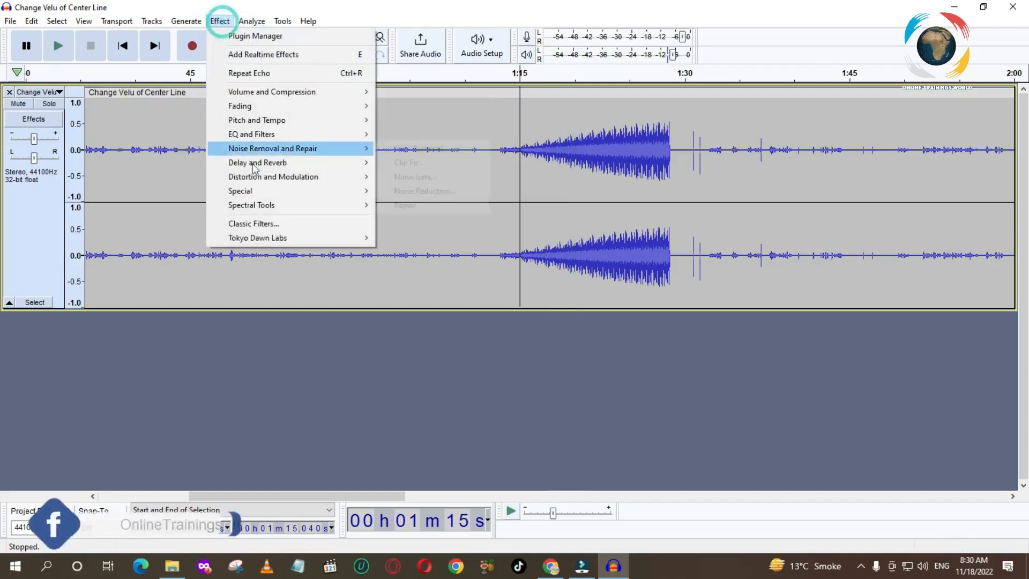
pyautogui.moveTo(257, 176)
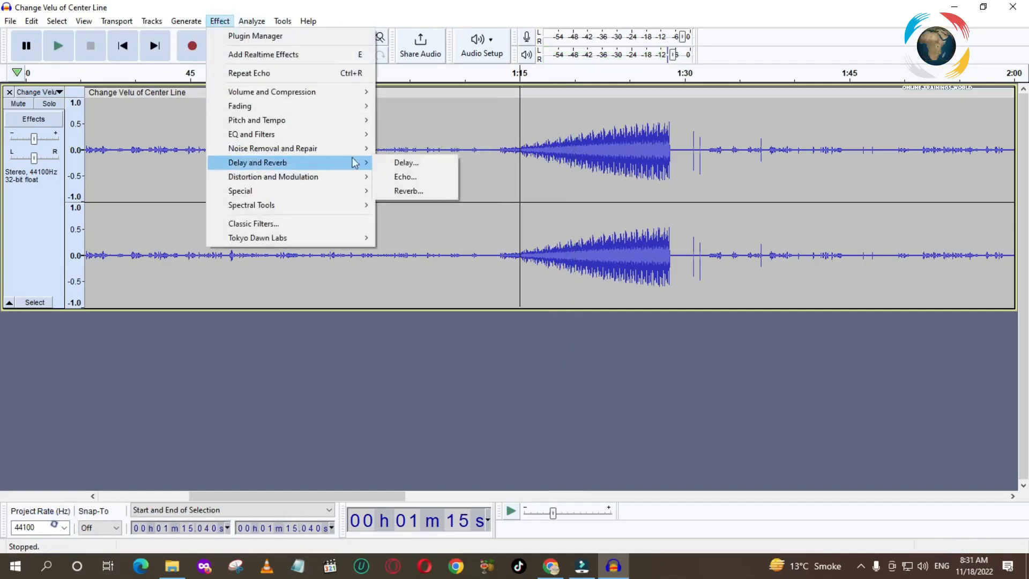
pyautogui.click(406, 176)
pyautogui.click(630, 304)
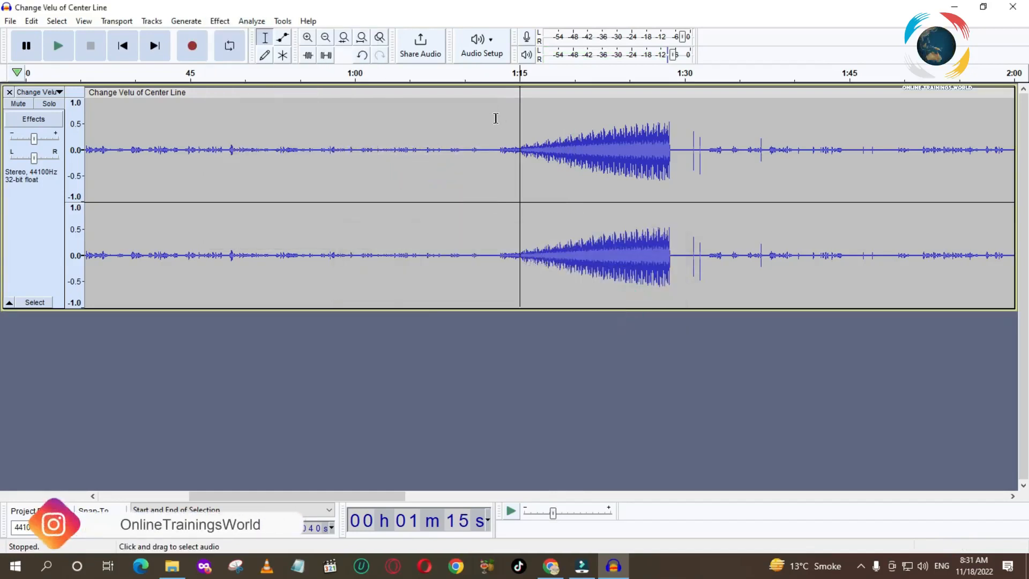
# Apply Echo with a 1-second delay time and a decay factor of 0.08 to the audio from about 1:12 to 1:30.
pyautogui.moveTo(488, 113); pyautogui.dragTo(681, 117)
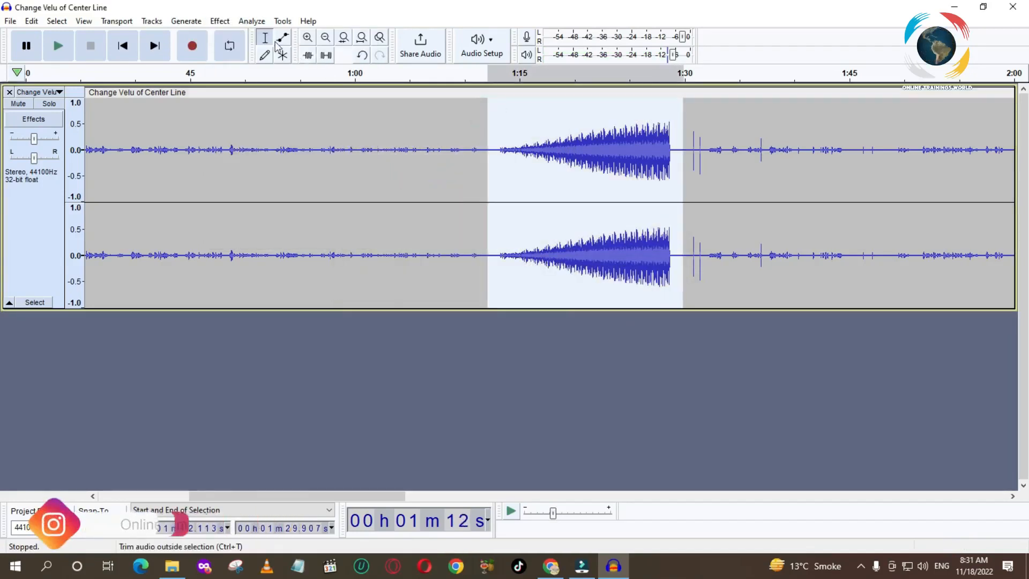
pyautogui.click(220, 21)
pyautogui.moveTo(249, 152)
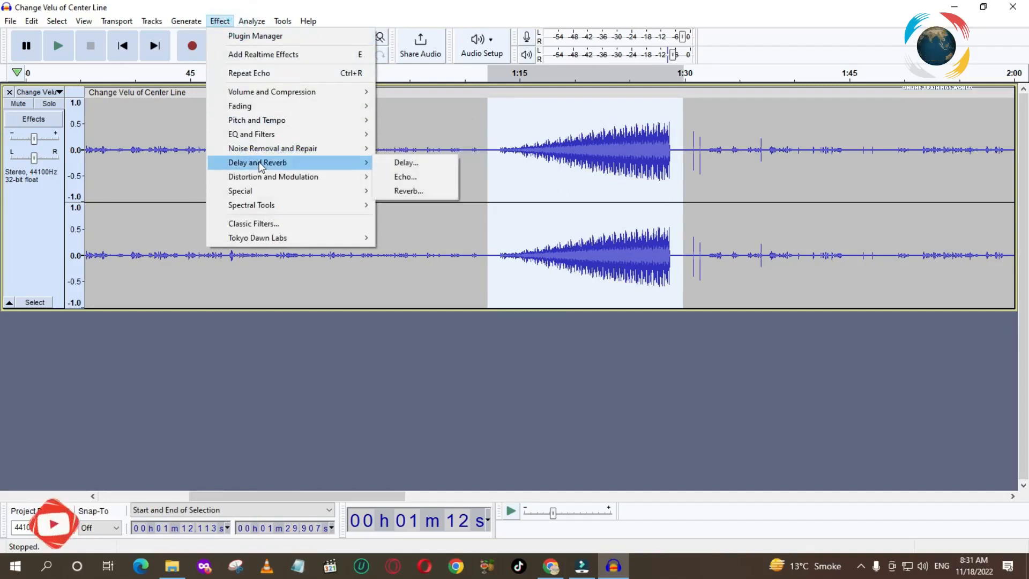
pyautogui.click(418, 179)
pyautogui.doubleClick(547, 297)
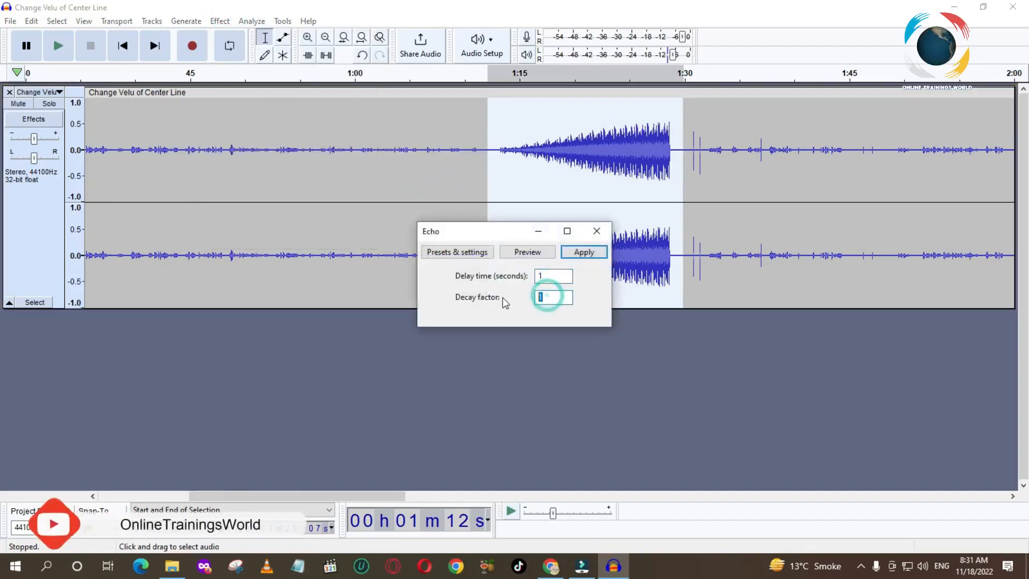
pyautogui.write('0.')
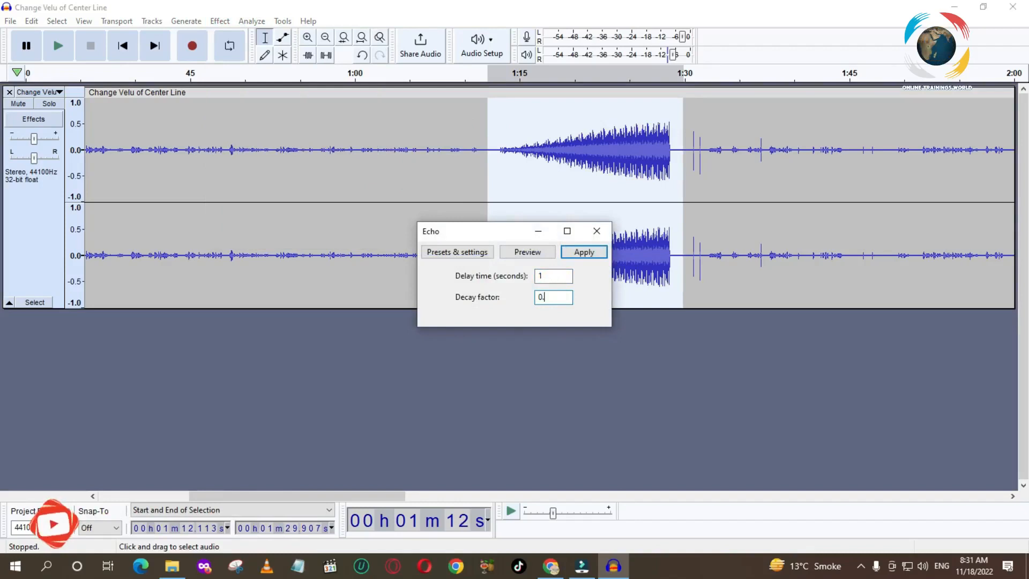
pyautogui.write('0')
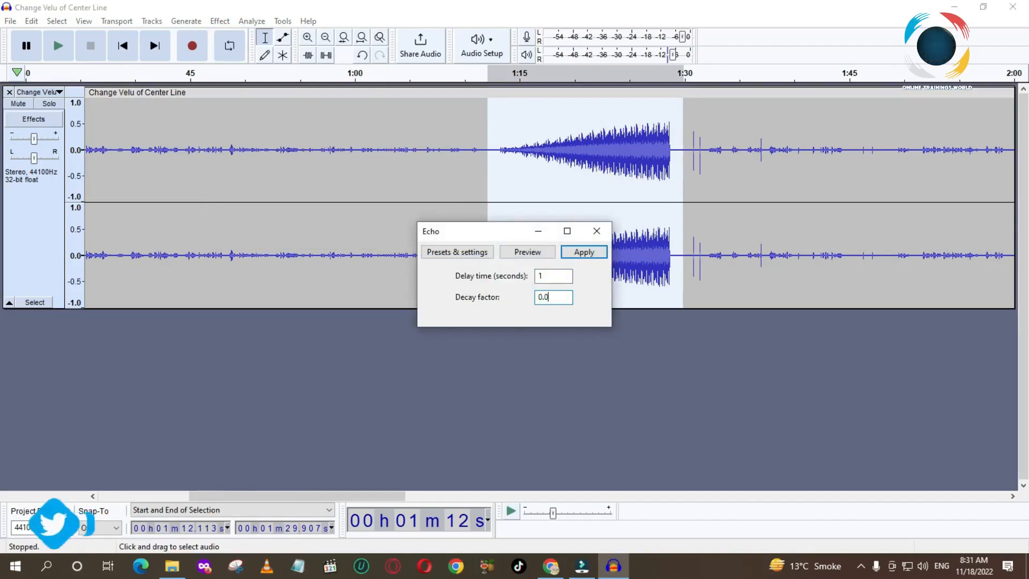
pyautogui.write('8')
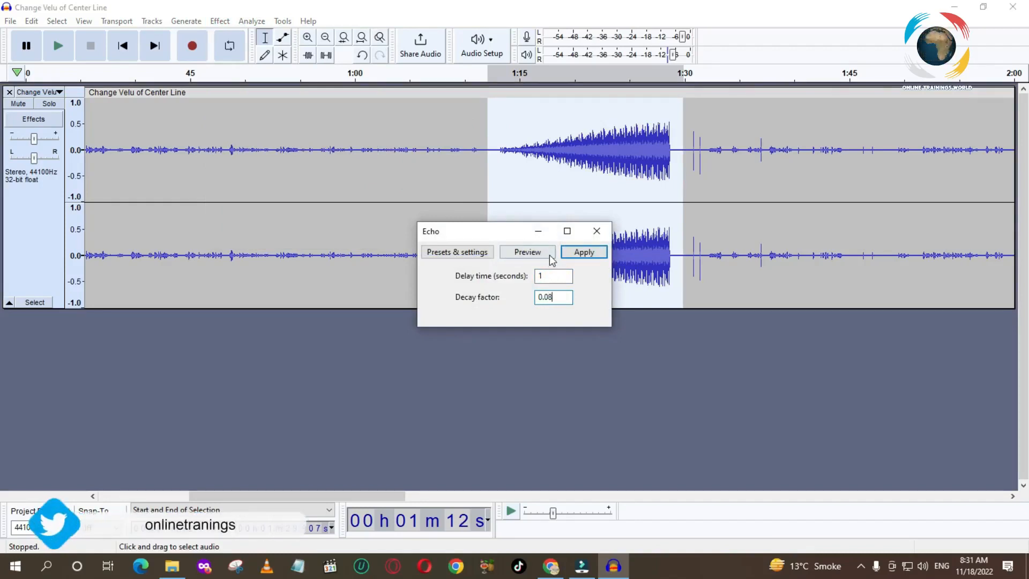
pyautogui.click(581, 253)
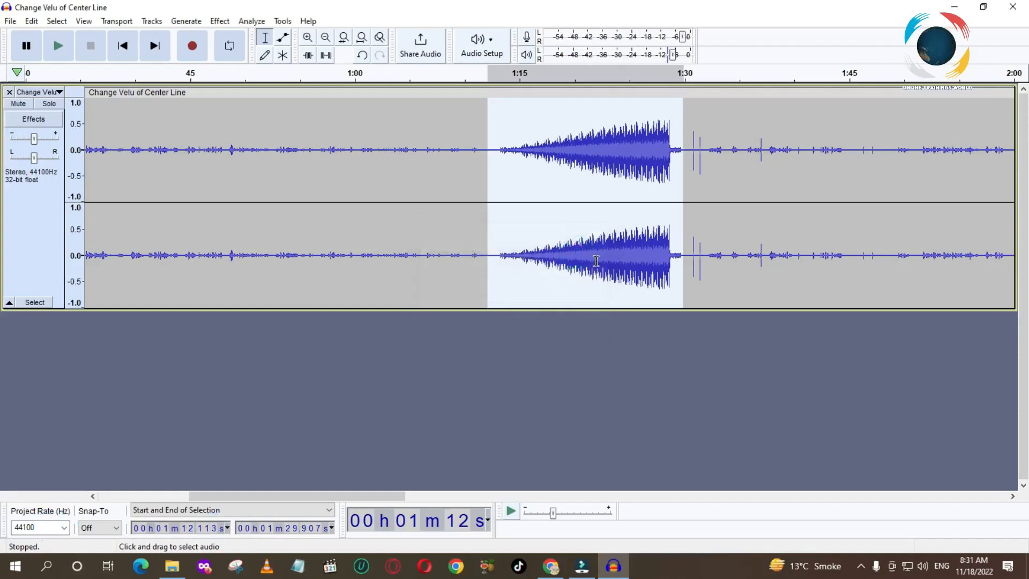
# Undo the successive echo effects on the section after about 1:13 to restore its original low-level waveform.
pyautogui.click(363, 56)
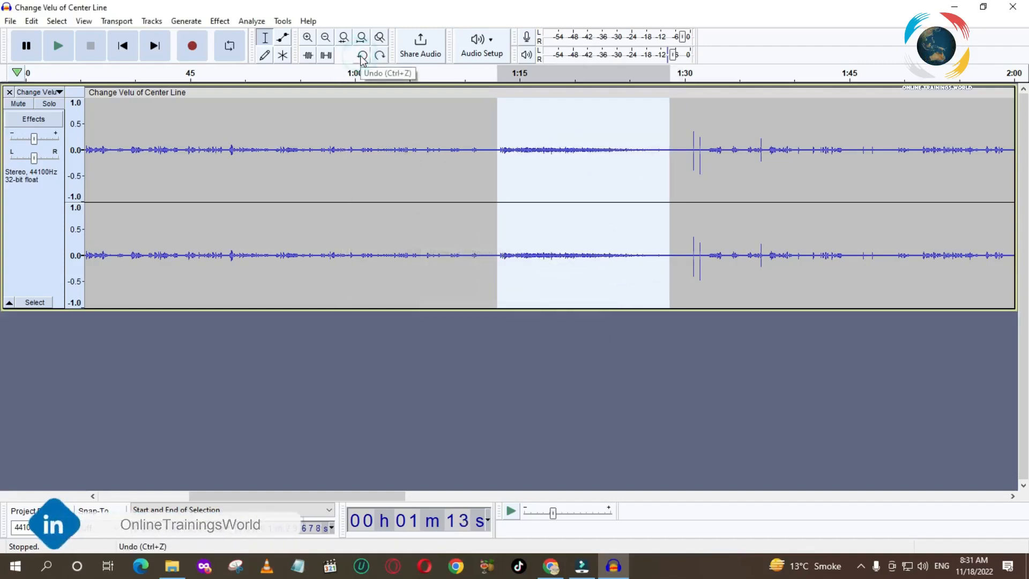
pyautogui.click(362, 56)
pyautogui.click(362, 56)
pyautogui.click(362, 56)
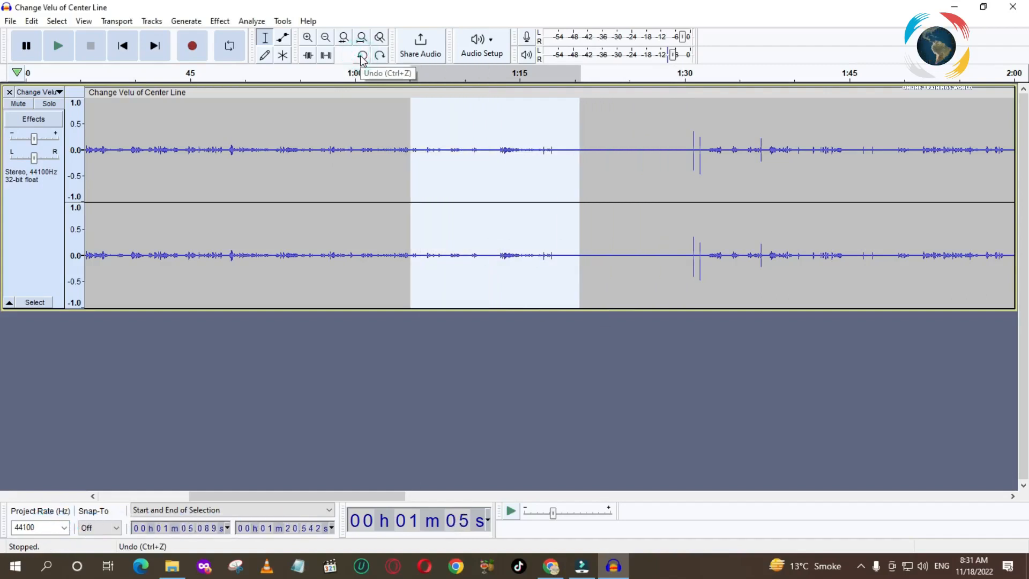
# Apply Echo with a 1-second delay time and a 0.08 decay factor to the audio from about 1:11 to 1:20.
pyautogui.click(486, 152)
pyautogui.moveTo(481, 151); pyautogui.dragTo(579, 134)
pyautogui.click(220, 21)
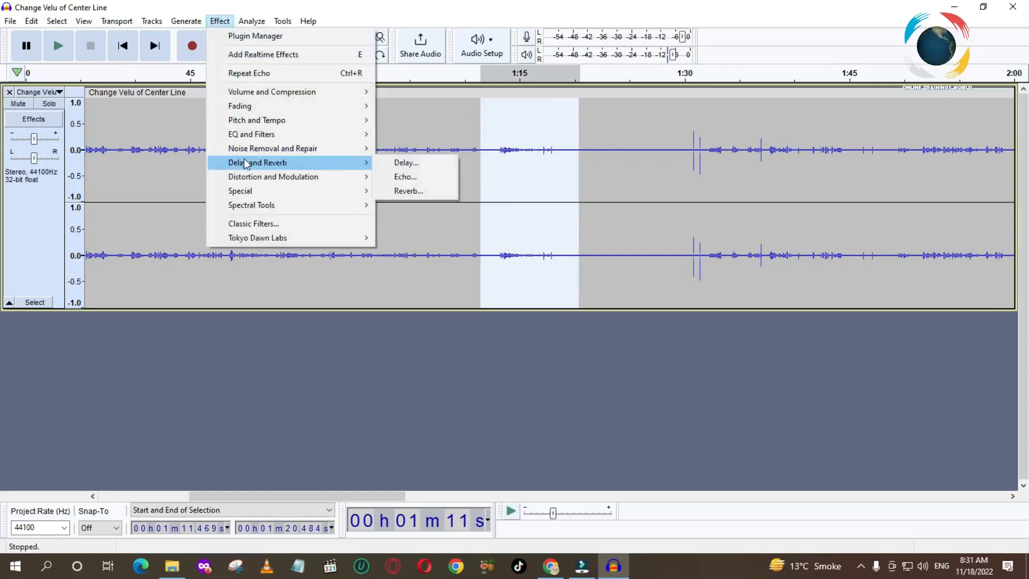
pyautogui.moveTo(251, 150)
pyautogui.click(245, 161)
pyautogui.click(455, 176)
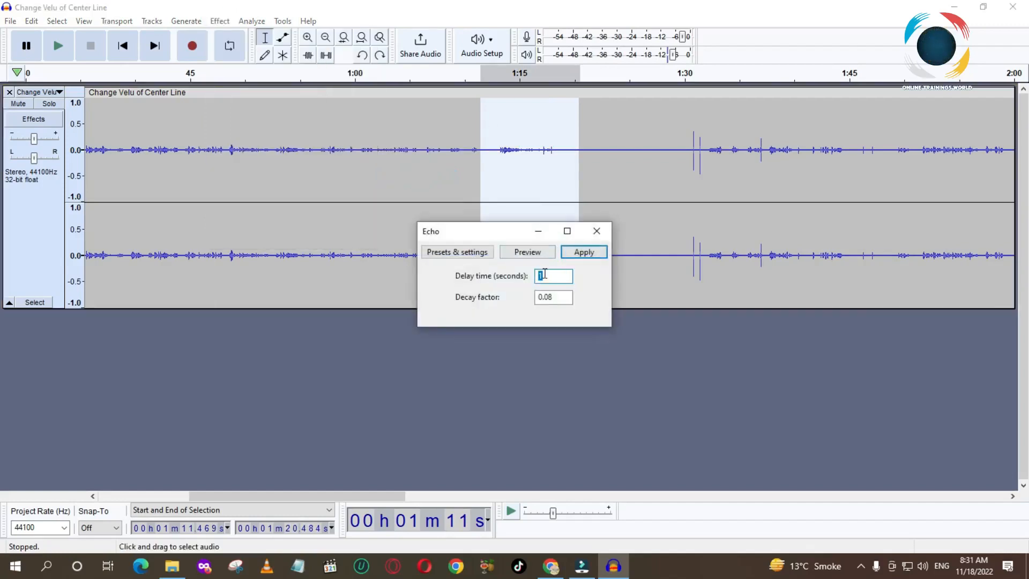
pyautogui.click(585, 253)
# Select the audio from about 1:12 to 1:23, play it for a few seconds and stop the playback.
pyautogui.click(498, 138)
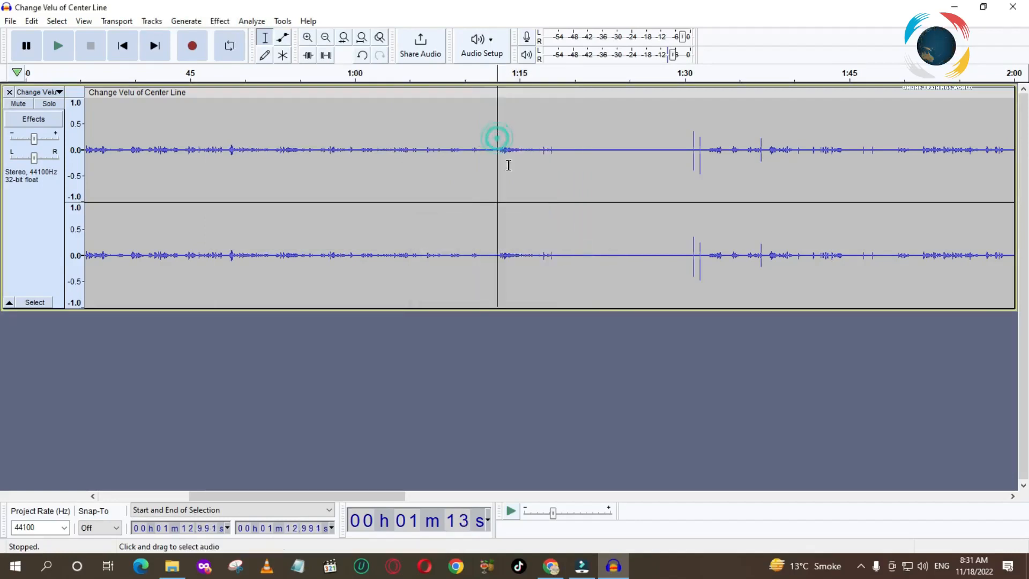
pyautogui.moveTo(489, 142); pyautogui.dragTo(610, 143)
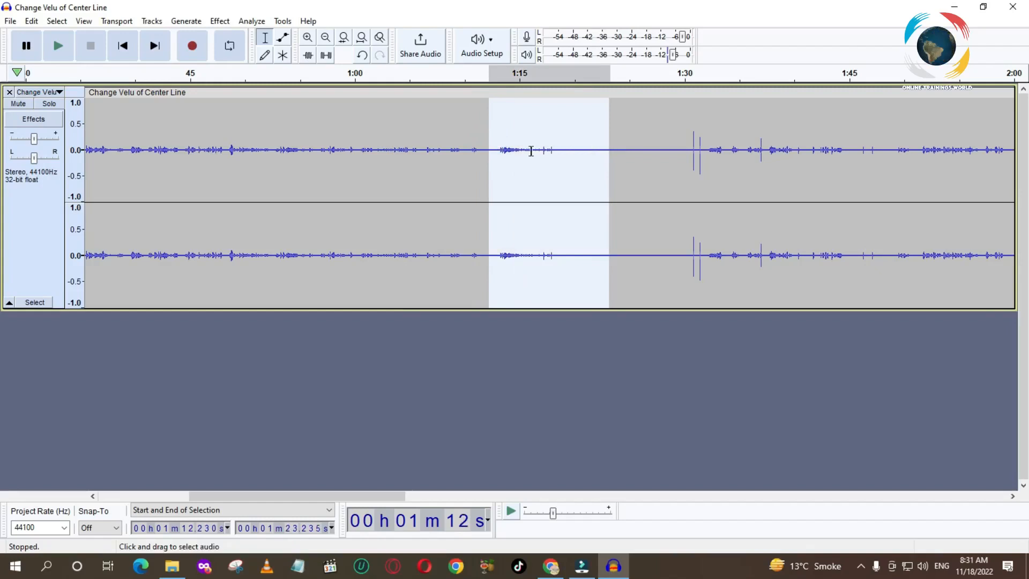
pyautogui.press('space')
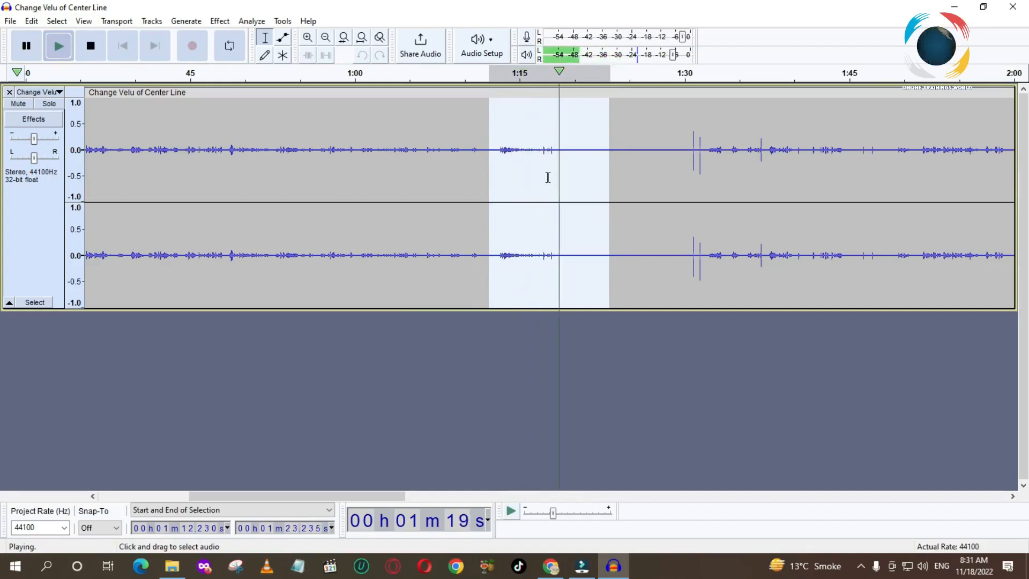
pyautogui.press('space')
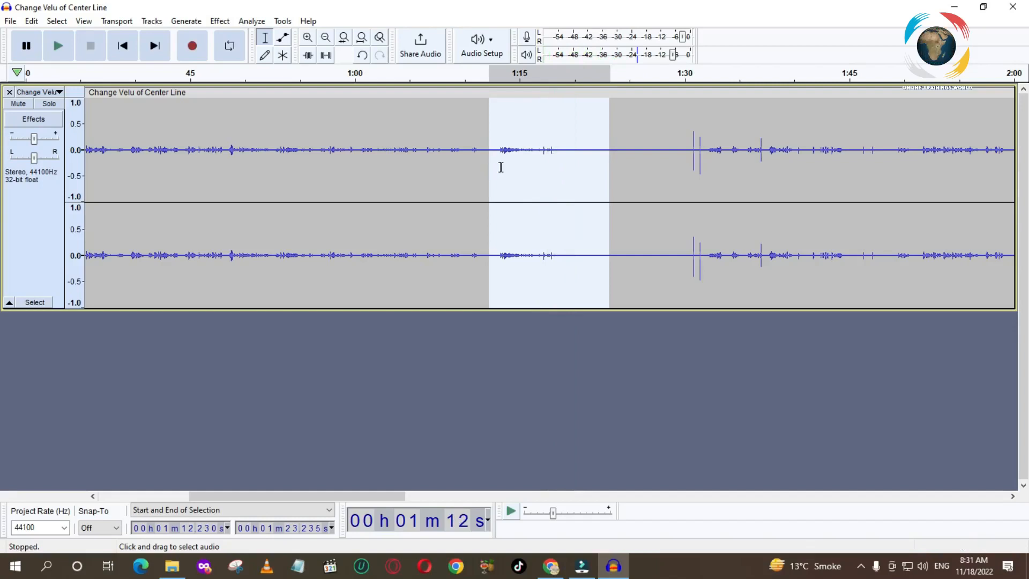